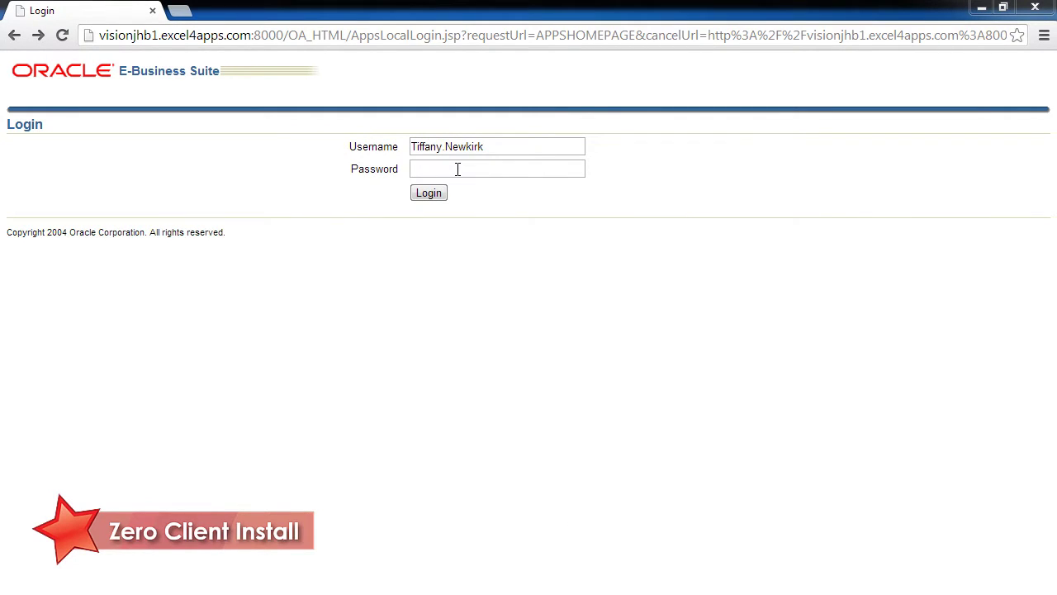
- Sign in to Oracle E-Business Suite with the account password
{"action": "left_click", "coordinate": [457, 169]}
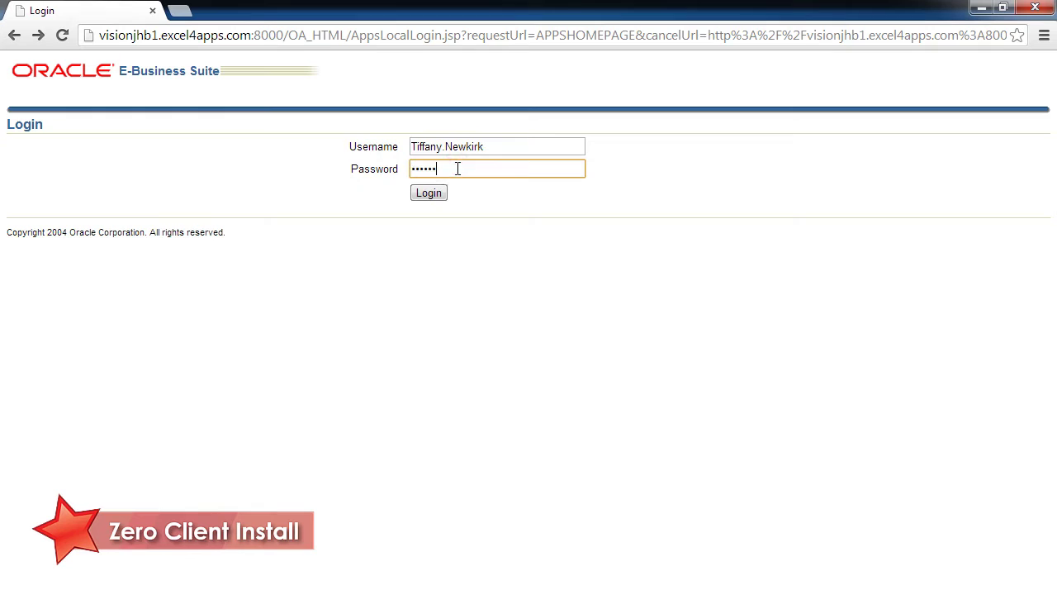
{"action": "left_click", "coordinate": [429, 194]}
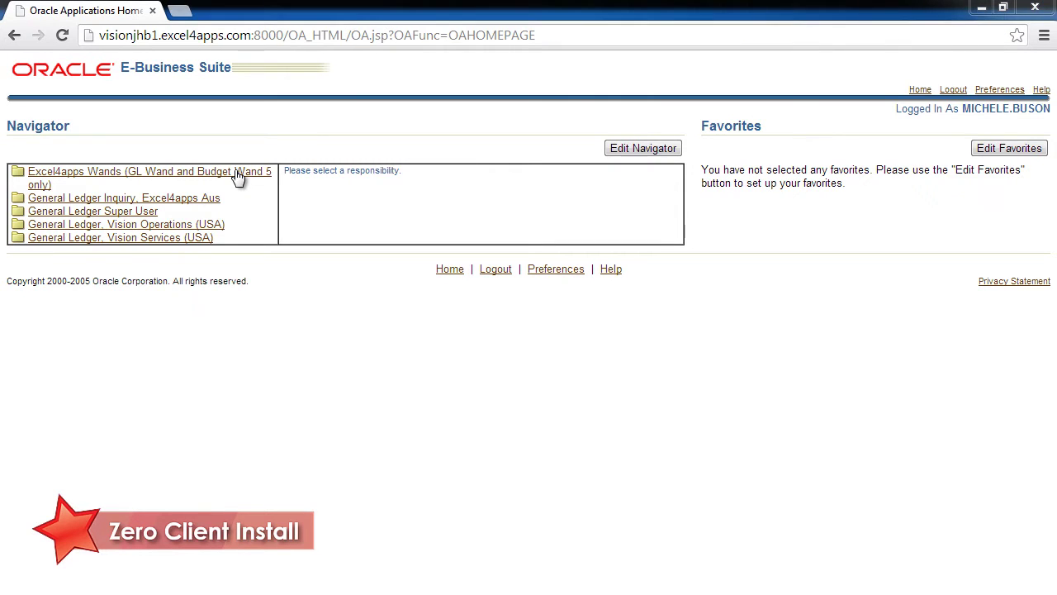
- Launch the Excel4apps Wands responsibility to open the GL Wand demo workbook in Excel
{"action": "left_click", "coordinate": [237, 177]}
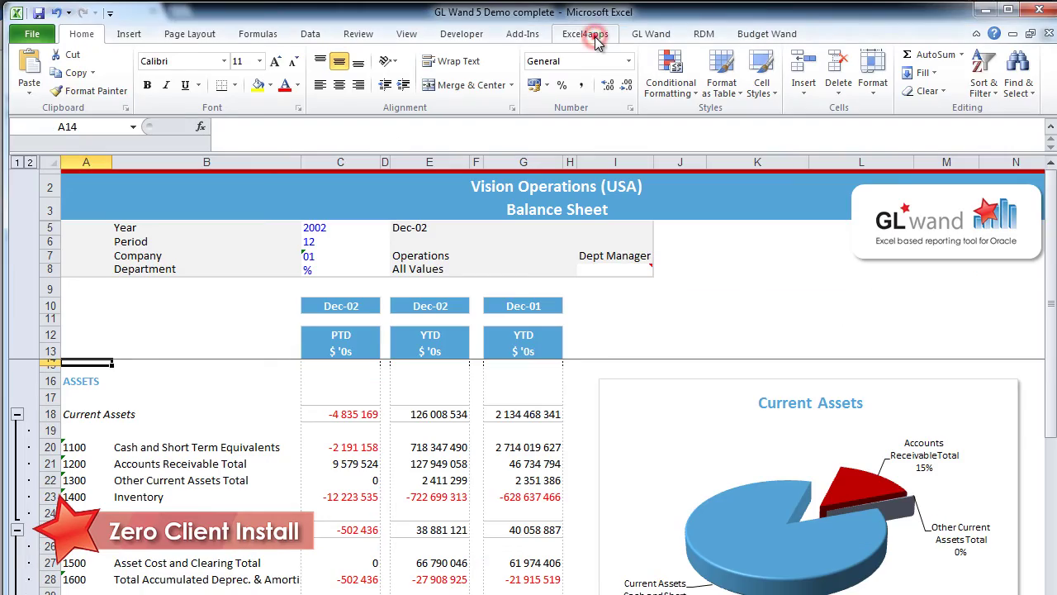
{"action": "left_click", "coordinate": [595, 33]}
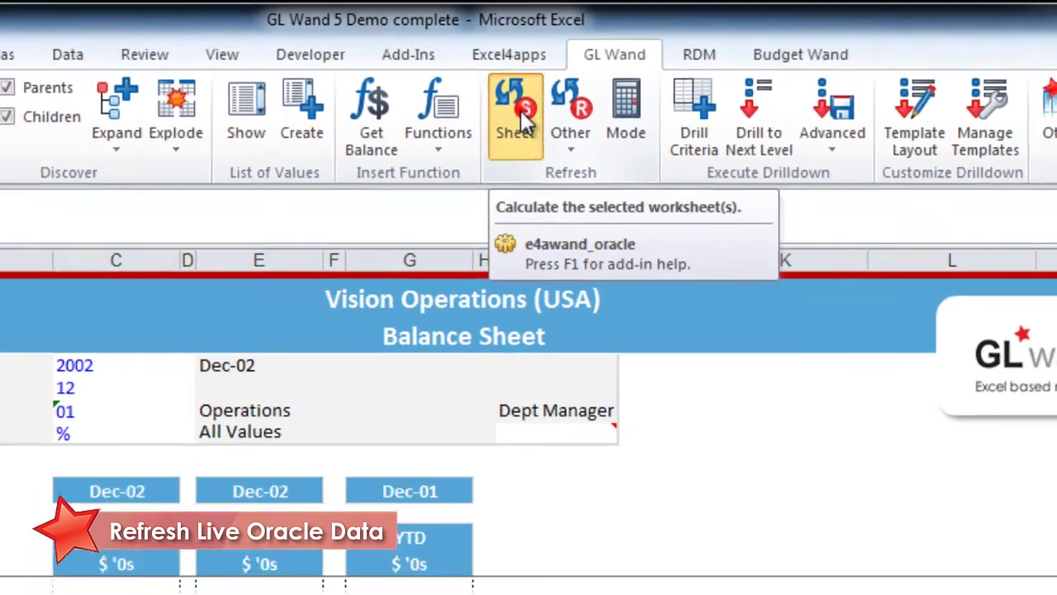
- Refresh the Balance Sheet with live Oracle balances and select the Accounts Receivable cell C21
{"action": "left_click", "coordinate": [517, 128]}
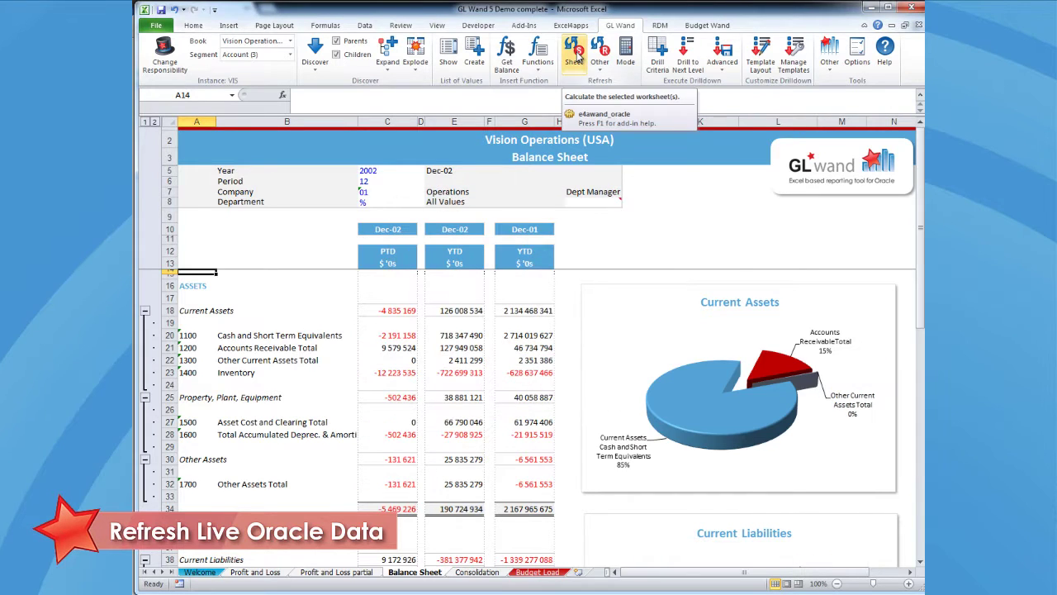
{"action": "scroll", "coordinate": [559, 316], "scroll_direction": "down", "scroll_amount": 5}
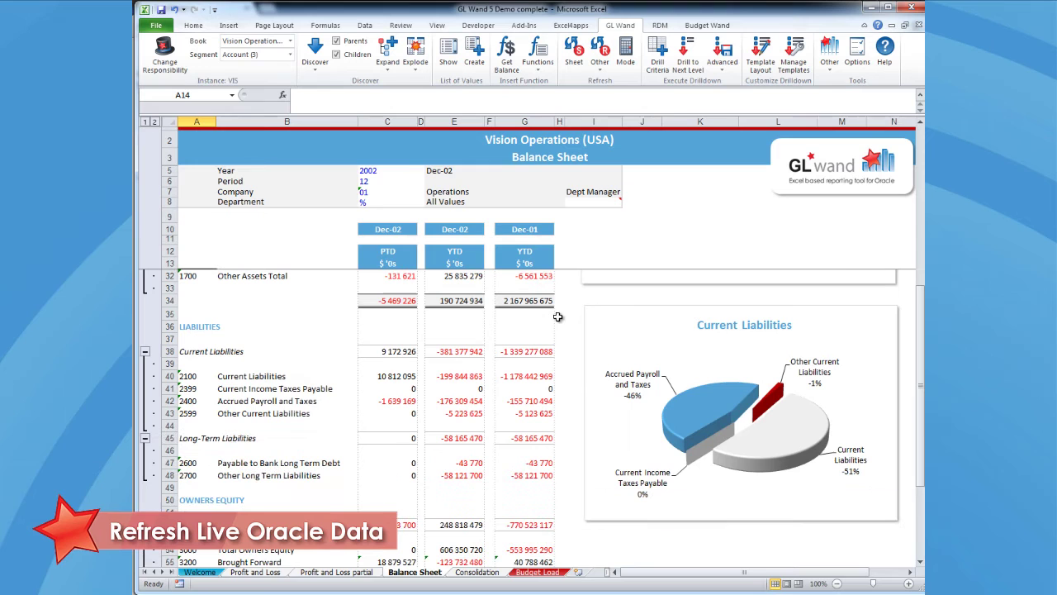
{"action": "scroll", "coordinate": [559, 316], "scroll_direction": "up", "scroll_amount": 6}
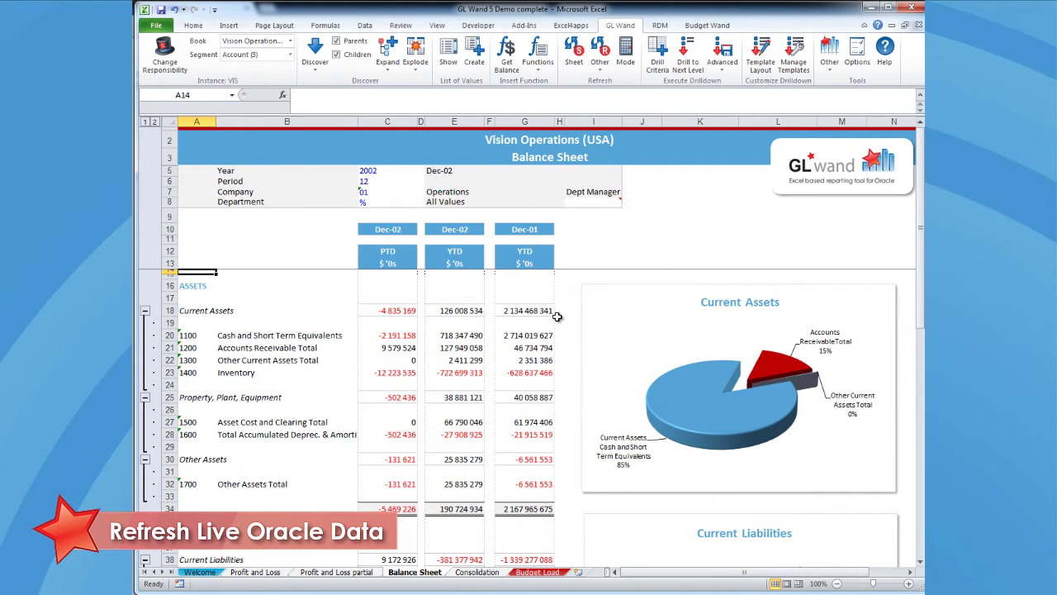
{"action": "left_click", "coordinate": [388, 348]}
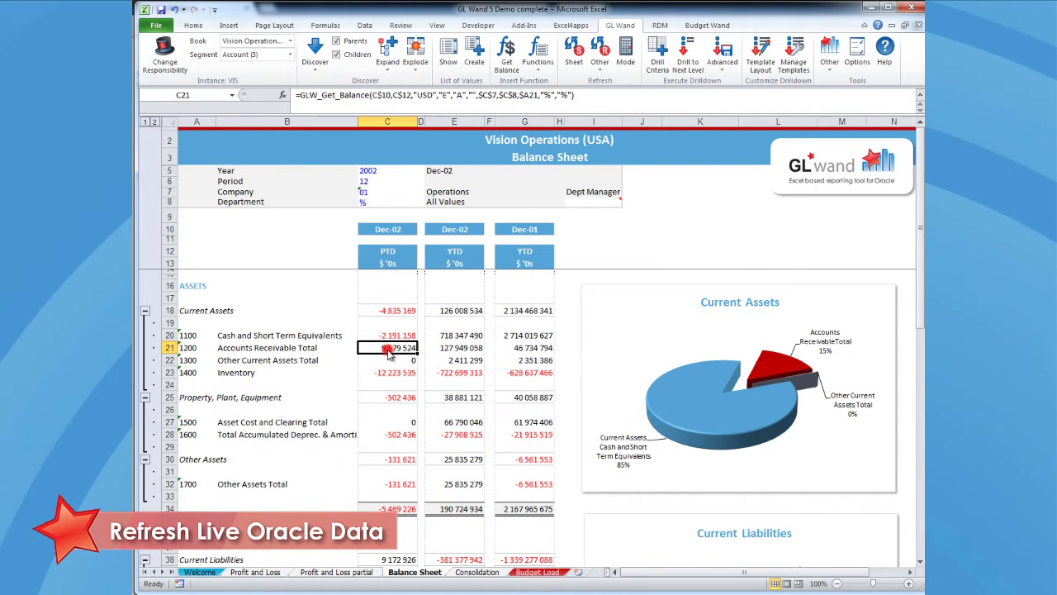
- Drill from C21's Accounts Receivable balance into its journals, then into sub-ledger invoices for J12:J15
{"action": "double_click", "coordinate": [388, 350]}
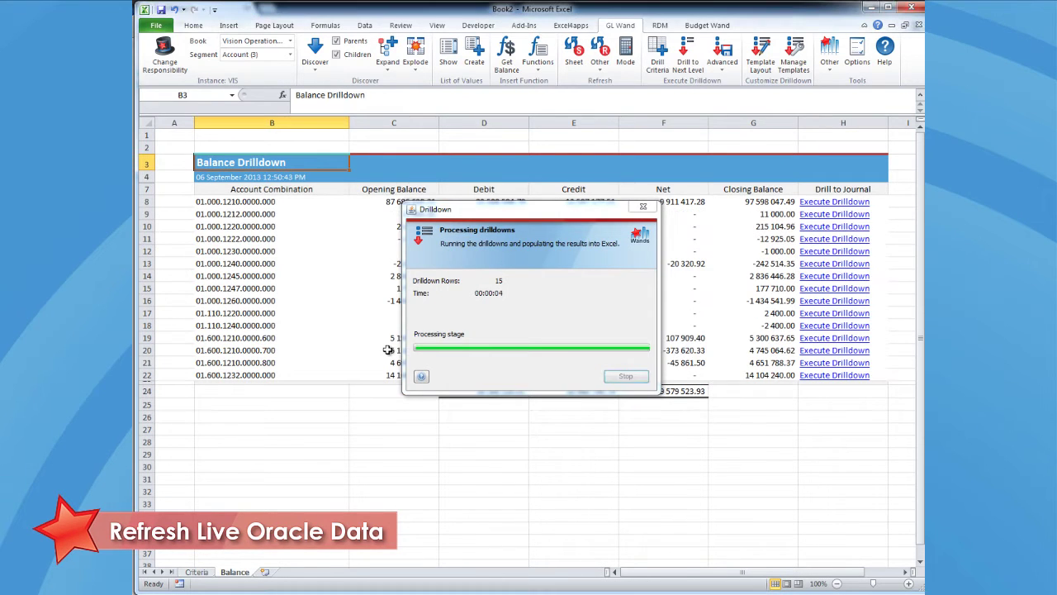
{"action": "left_click", "coordinate": [602, 201]}
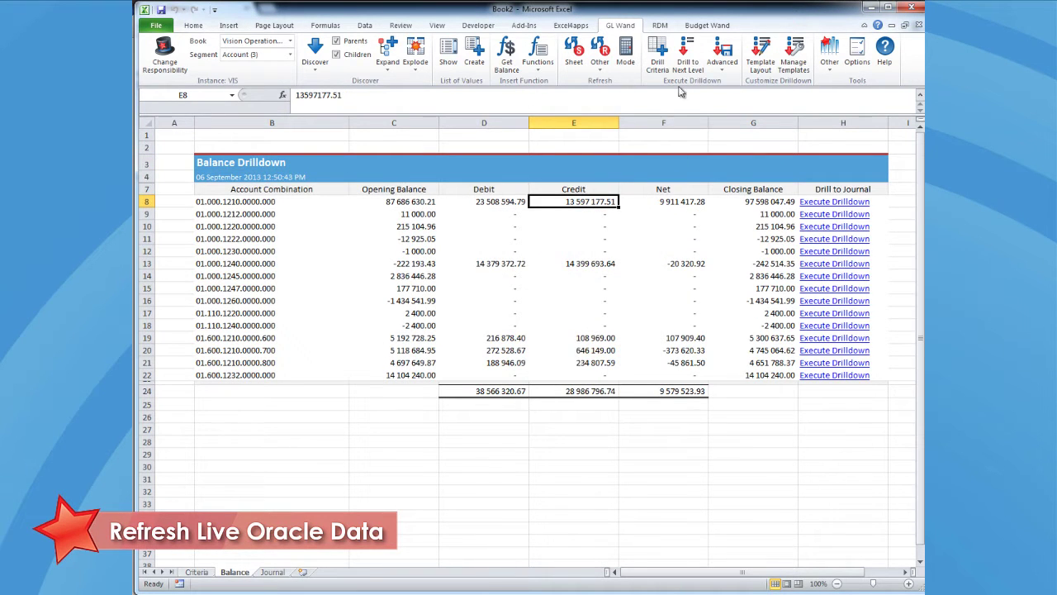
{"action": "left_click", "coordinate": [689, 58]}
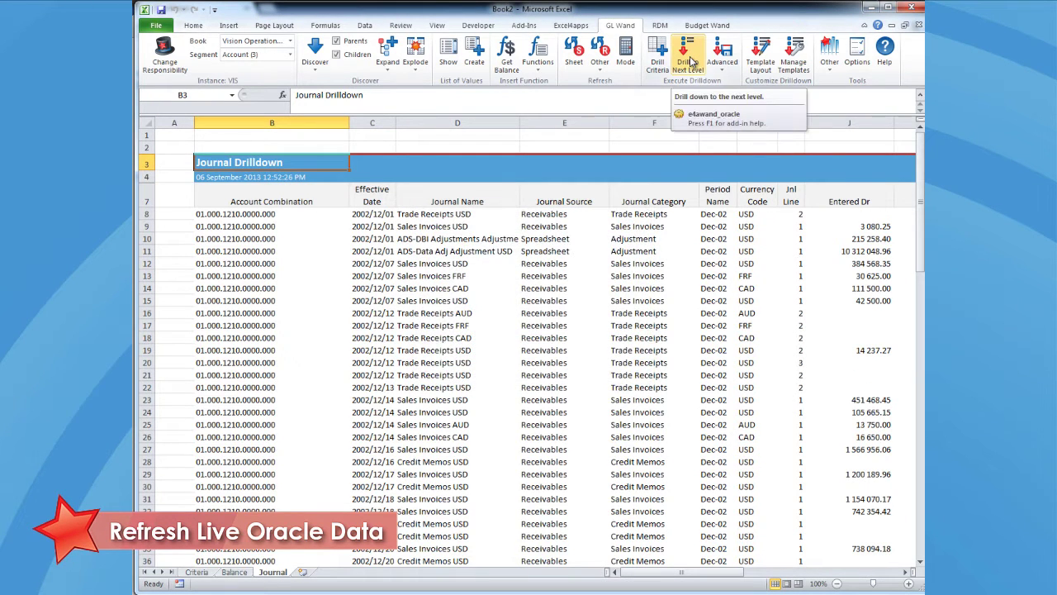
{"action": "left_click_drag", "start_coordinate": [681, 572], "coordinate": [718, 581]}
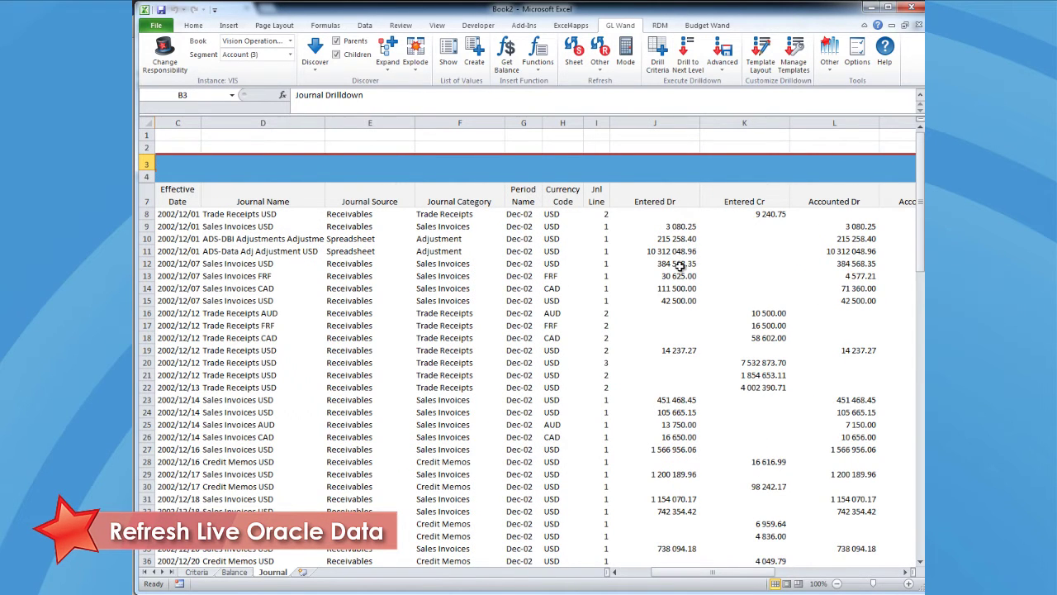
{"action": "left_click_drag", "start_coordinate": [678, 263], "coordinate": [678, 302]}
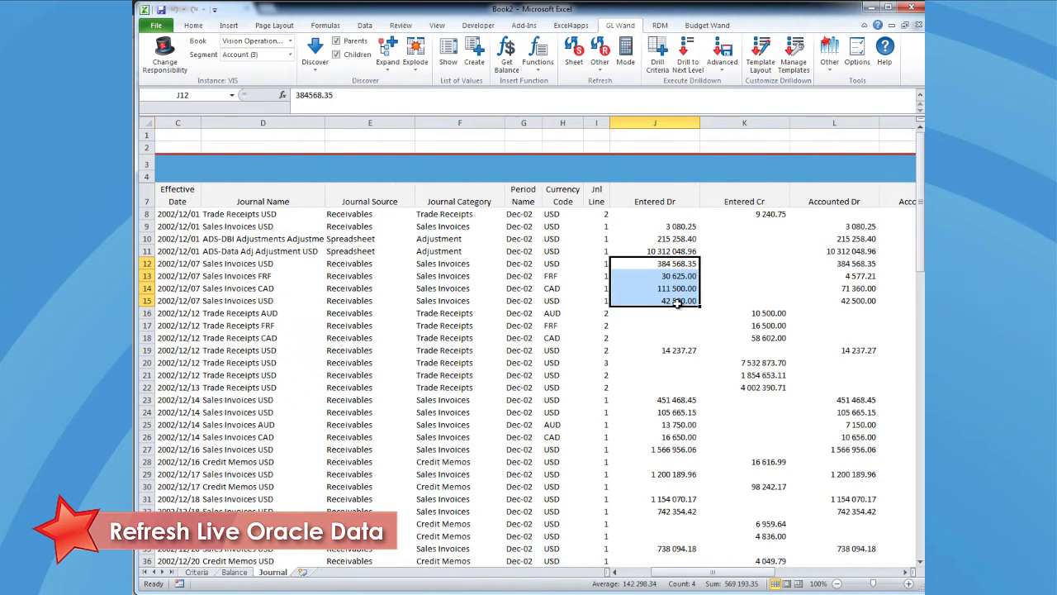
{"action": "left_click", "coordinate": [698, 67]}
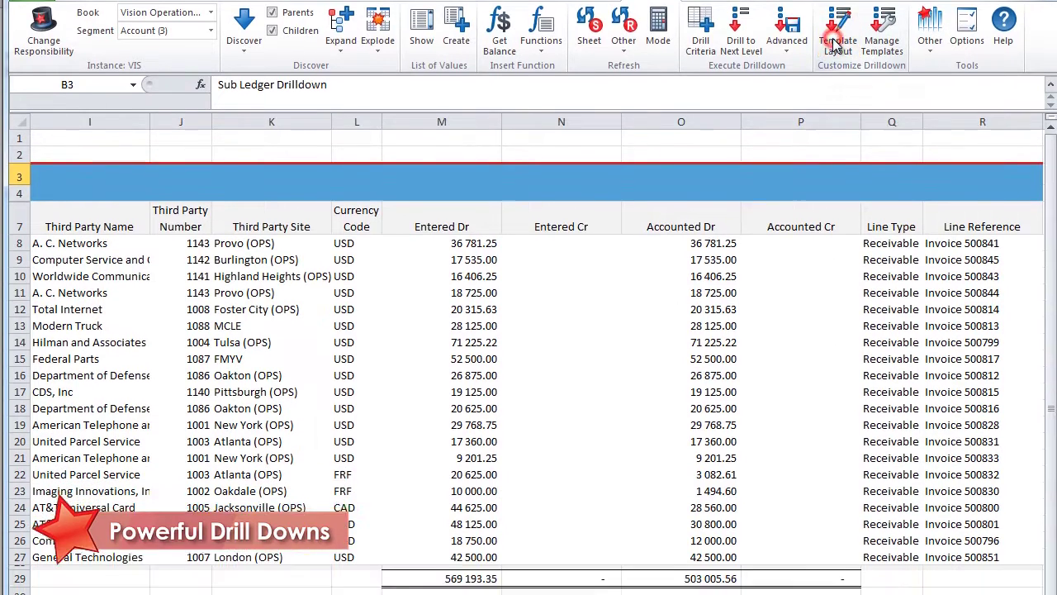
- In the drilldown template layout, add an Account column after Third Party Name
{"action": "left_click", "coordinate": [761, 53]}
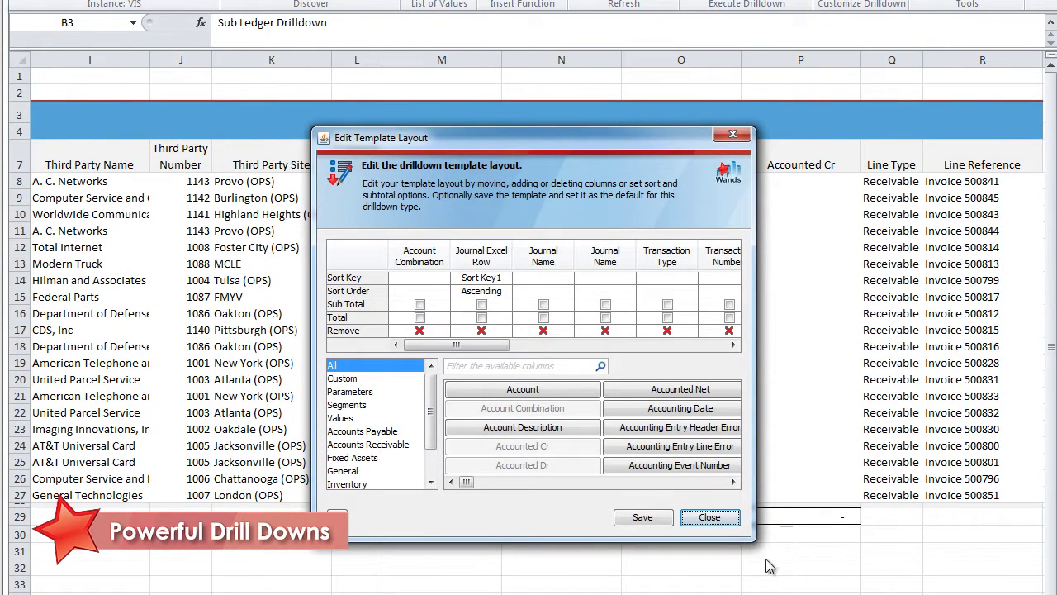
{"action": "left_click_drag", "start_coordinate": [754, 535], "coordinate": [987, 535]}
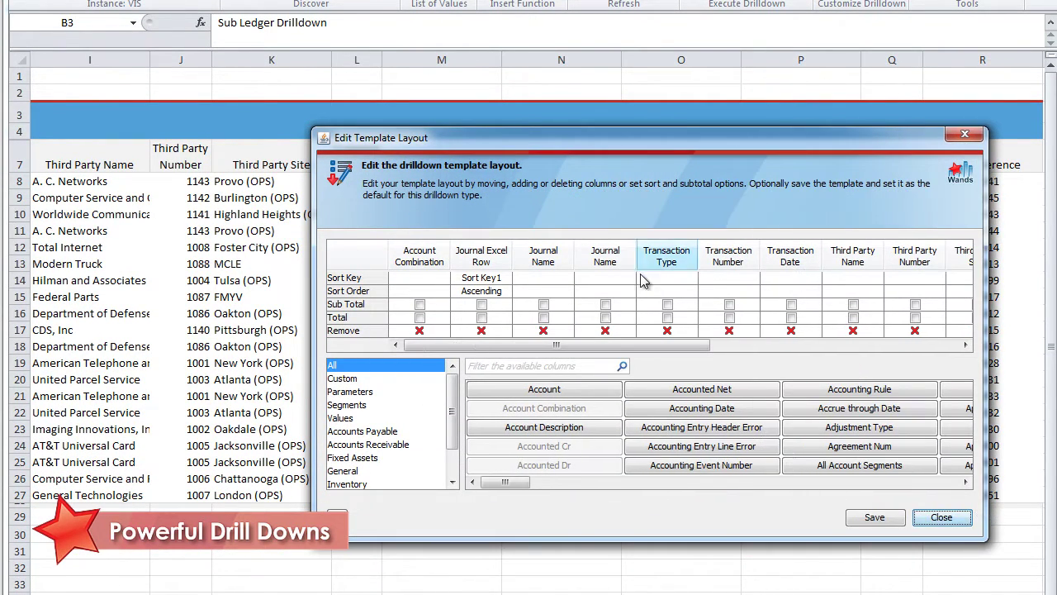
{"action": "left_click", "coordinate": [566, 398]}
{"action": "left_click_drag", "start_coordinate": [641, 346], "coordinate": [730, 361]}
{"action": "left_click_drag", "start_coordinate": [587, 396], "coordinate": [730, 259]}
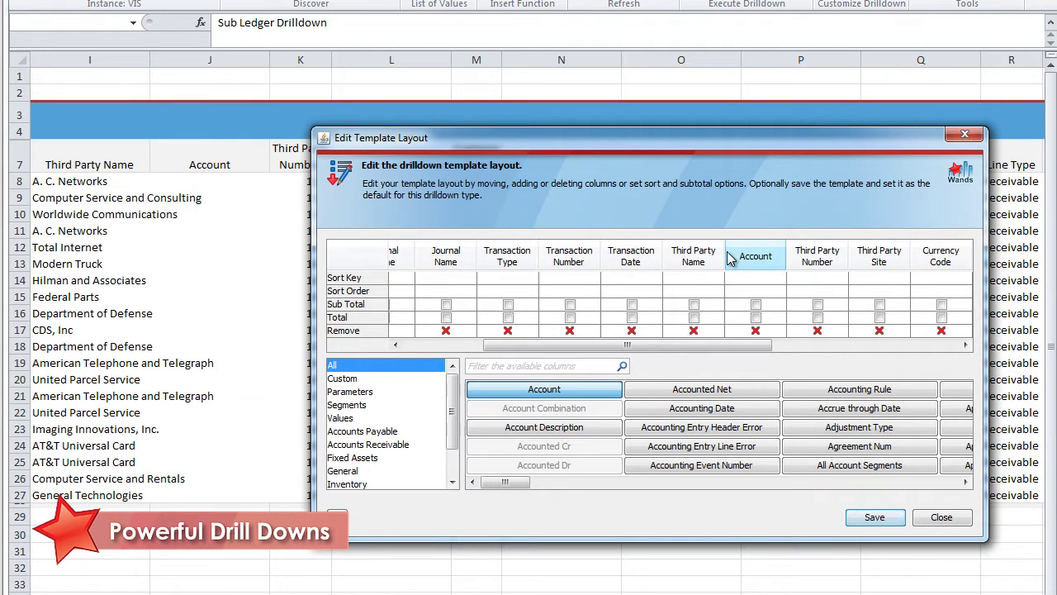
{"action": "scroll", "coordinate": [452, 413], "scroll_direction": "down", "scroll_amount": 3}
{"action": "scroll", "coordinate": [452, 413], "scroll_direction": "up", "scroll_amount": 3}
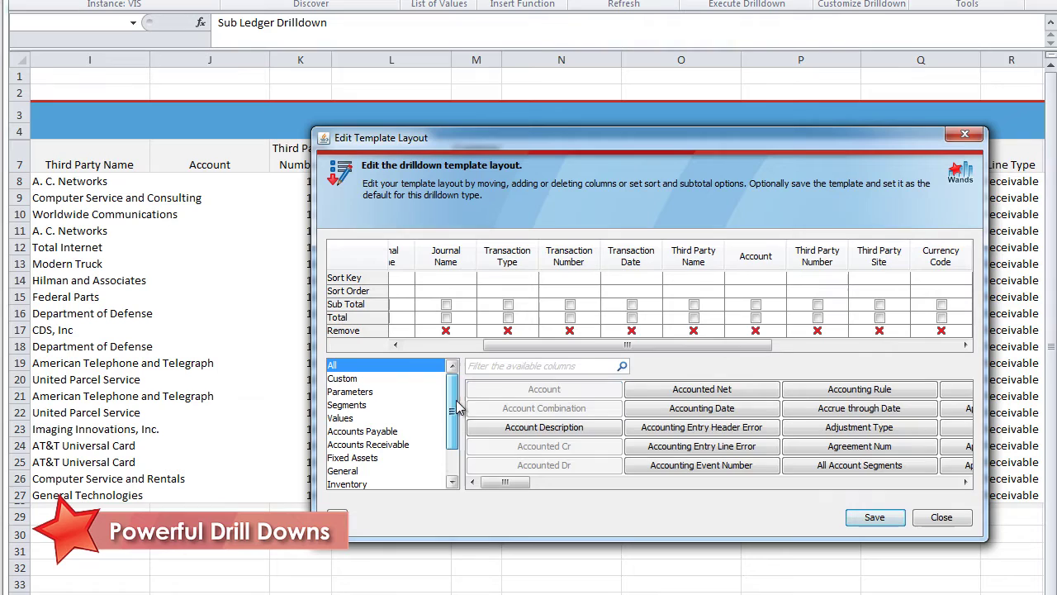
- Browse the Custom, Parameters, Segments, Values, Payables, Receivables, Fixed Assets and General column groups
{"action": "left_click", "coordinate": [341, 378]}
{"action": "left_click", "coordinate": [343, 391]}
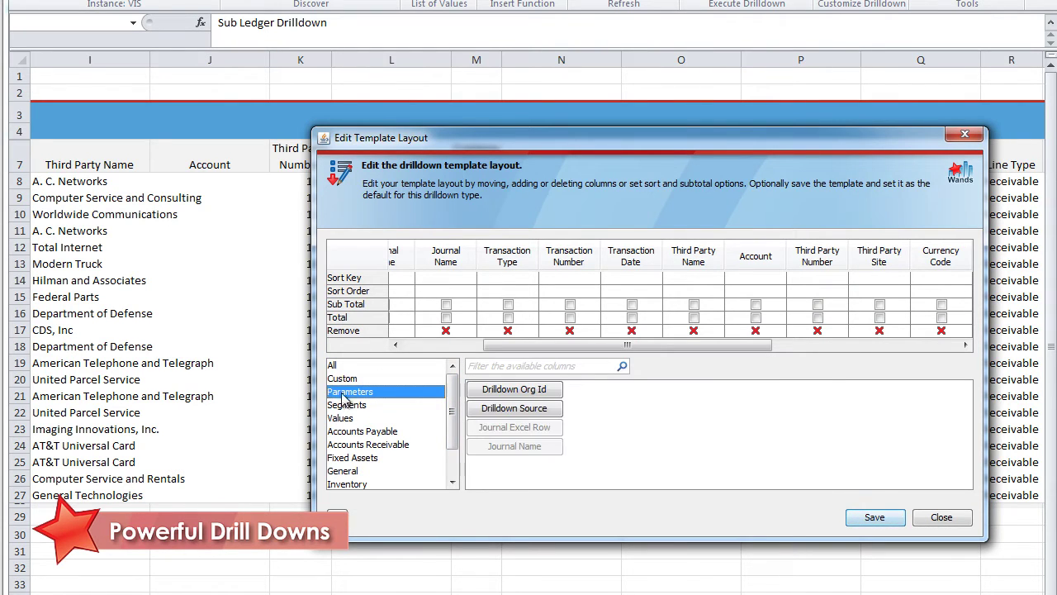
{"action": "left_click", "coordinate": [343, 405]}
{"action": "left_click", "coordinate": [342, 418]}
{"action": "left_click", "coordinate": [349, 431]}
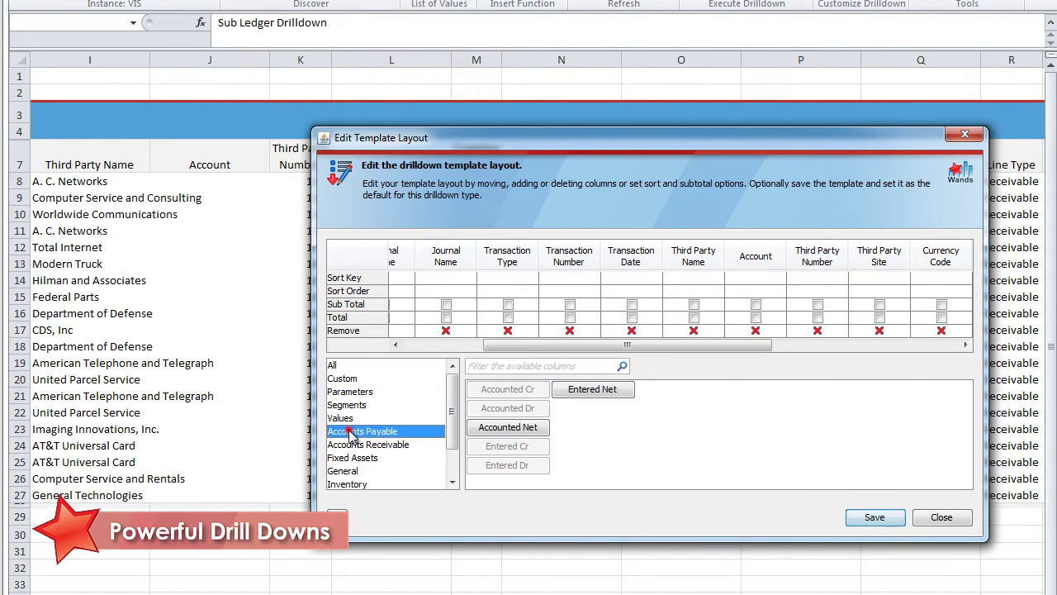
{"action": "left_click", "coordinate": [351, 445]}
{"action": "left_click", "coordinate": [353, 458]}
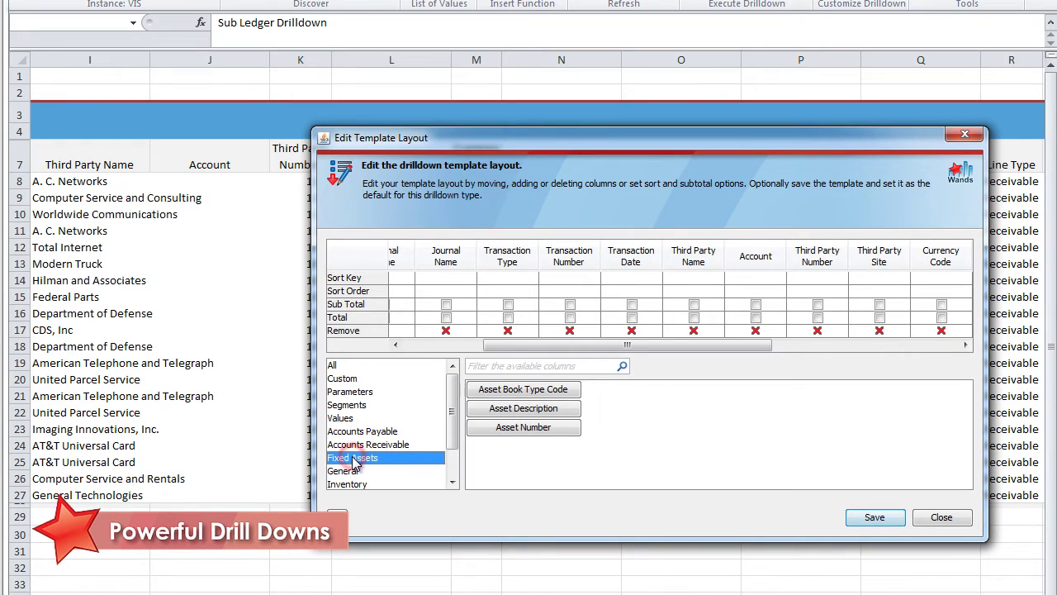
{"action": "left_click", "coordinate": [354, 471]}
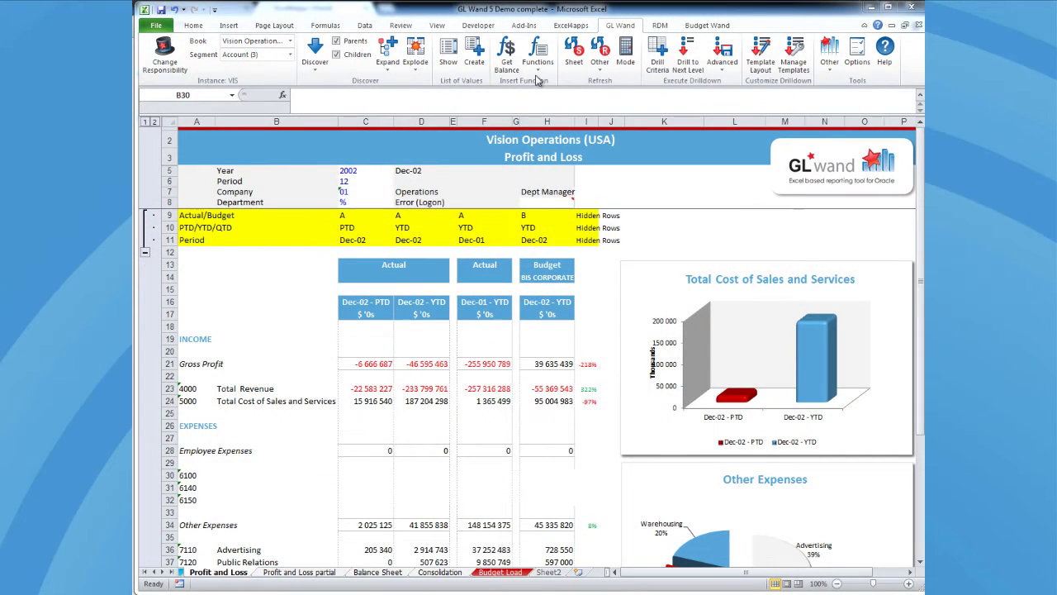
- Create an Account Segment Description formula for A30 in B30 and fill it down to B32
{"action": "left_click", "coordinate": [537, 60]}
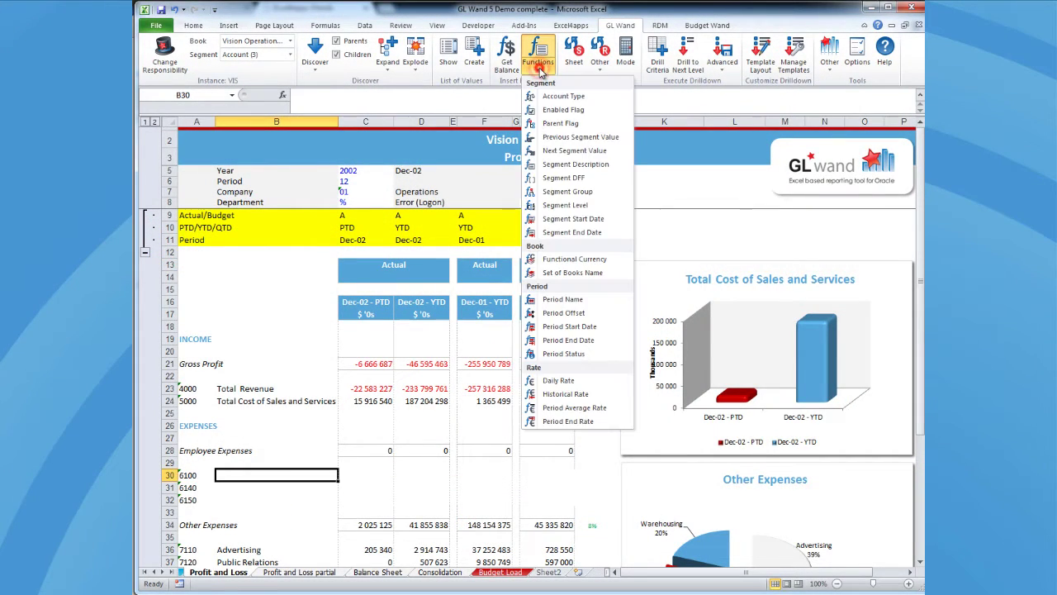
{"action": "left_click", "coordinate": [551, 164]}
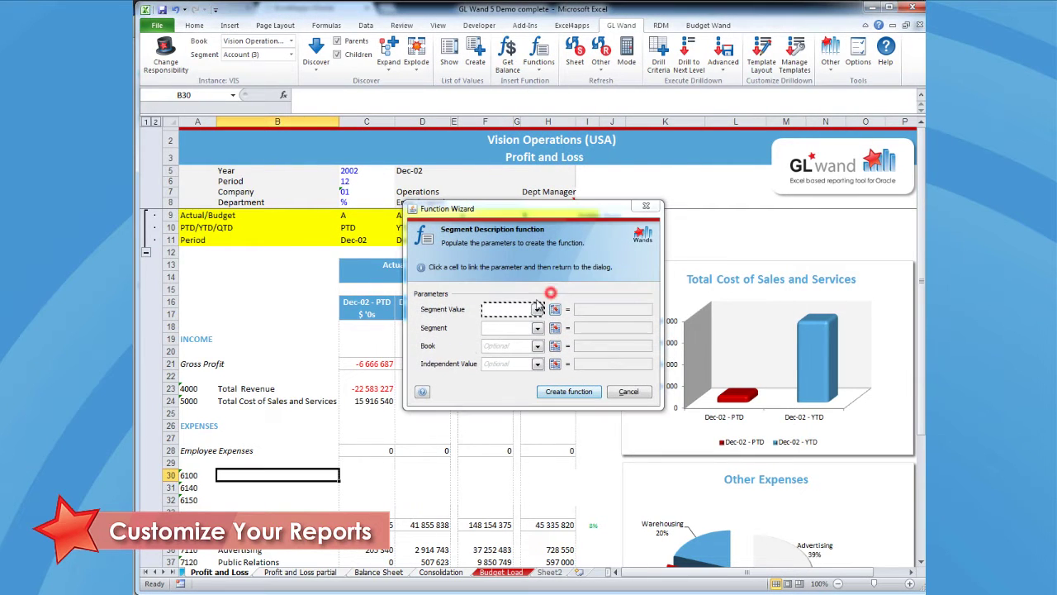
{"action": "left_click", "coordinate": [188, 475]}
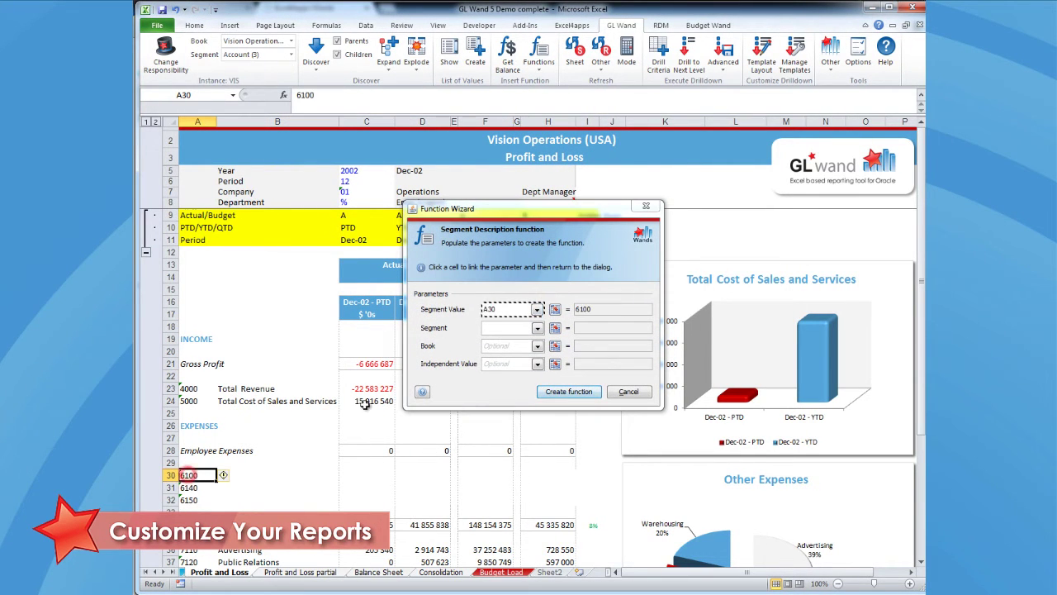
{"action": "left_click", "coordinate": [535, 329]}
{"action": "left_click", "coordinate": [510, 394]}
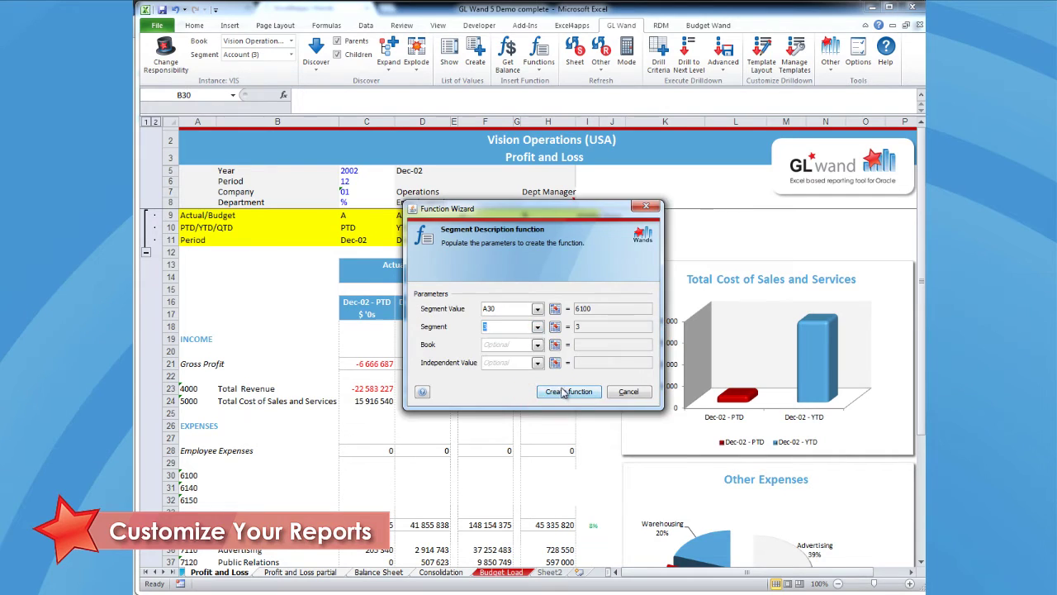
{"action": "left_click", "coordinate": [563, 393]}
{"action": "left_click_drag", "start_coordinate": [338, 481], "coordinate": [331, 504]}
{"action": "left_click", "coordinate": [370, 474]}
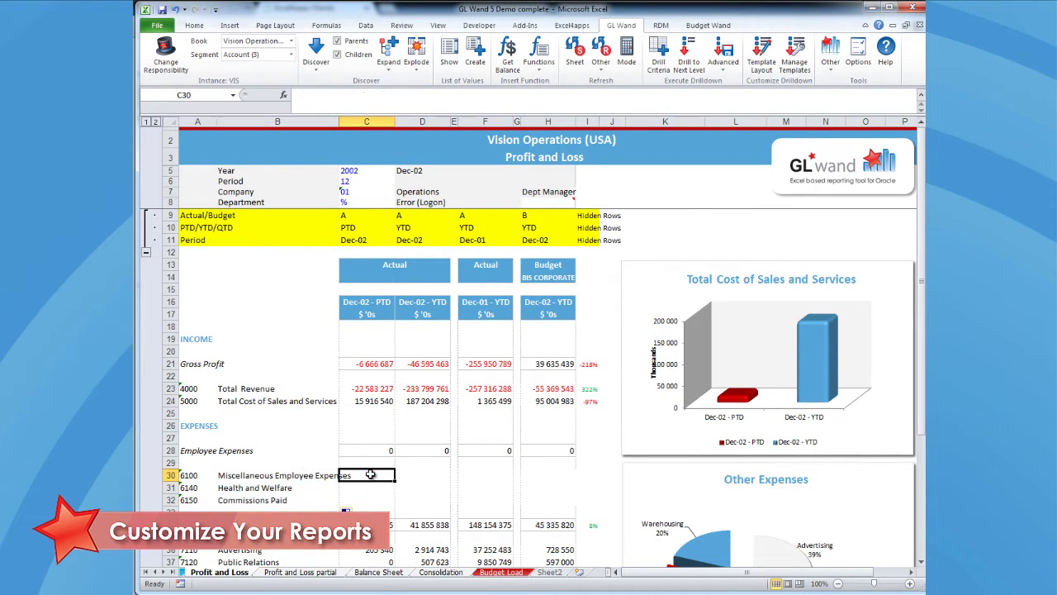
- Start a Get Balance formula linking Period Name to C11, Balance Type to C10, Actual Flag to C9
{"action": "left_click", "coordinate": [503, 64]}
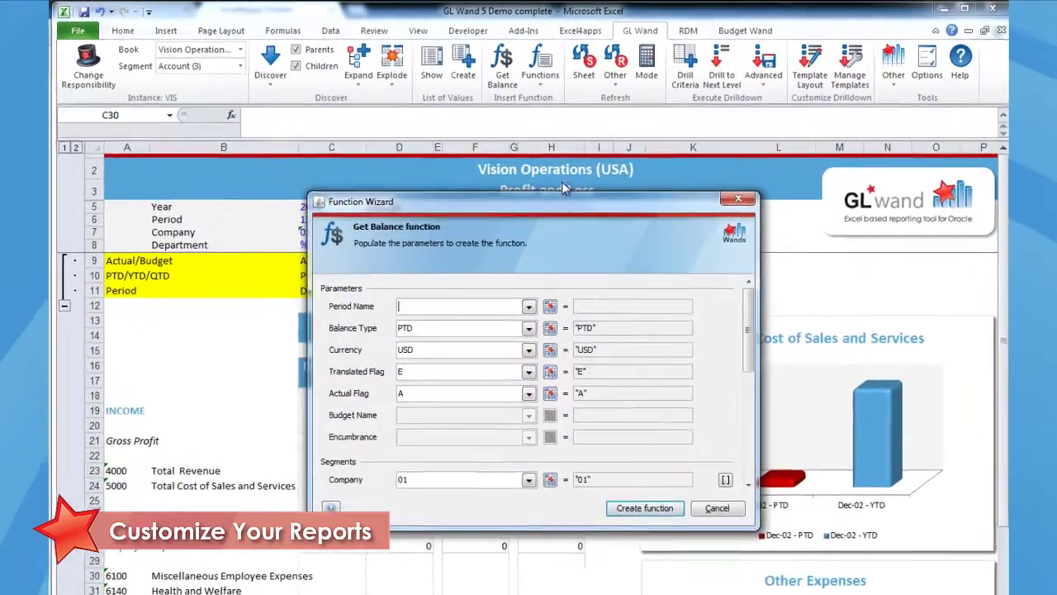
{"action": "left_click_drag", "start_coordinate": [559, 174], "coordinate": [730, 166]}
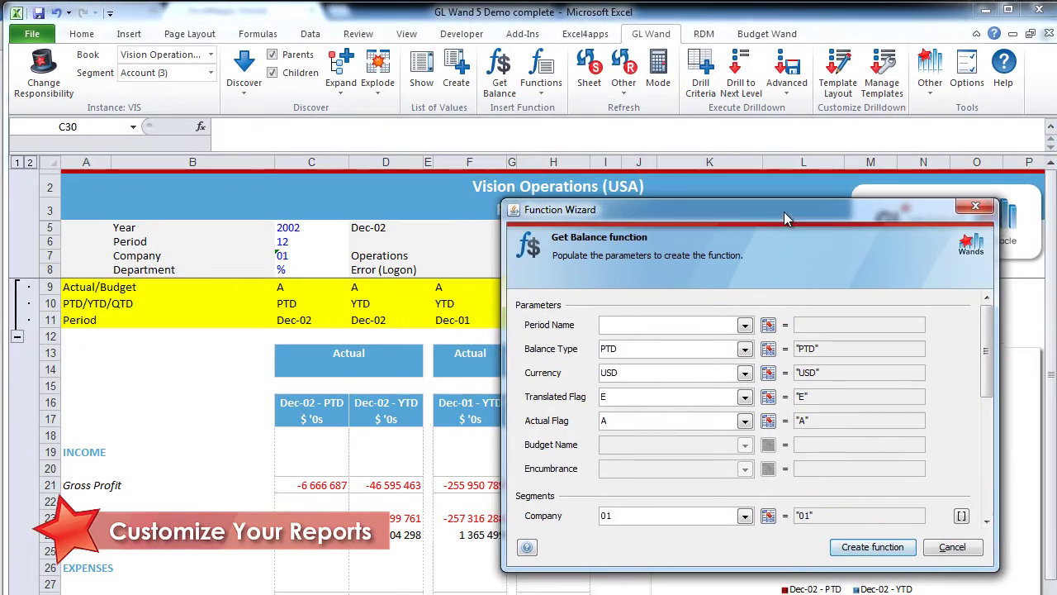
{"action": "left_click", "coordinate": [768, 325]}
{"action": "left_click", "coordinate": [298, 322]}
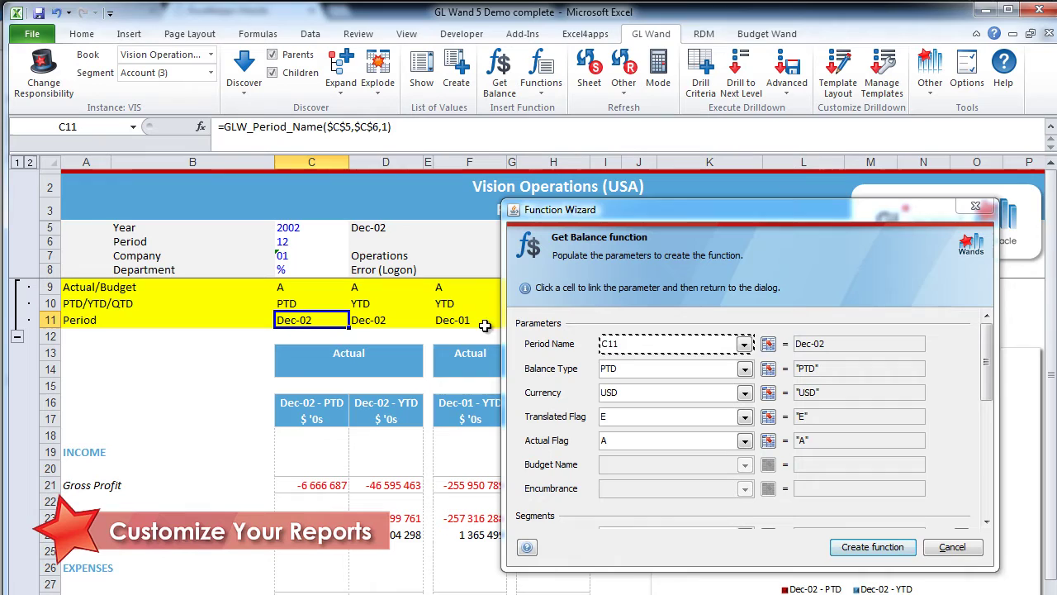
{"action": "left_click", "coordinate": [671, 348]}
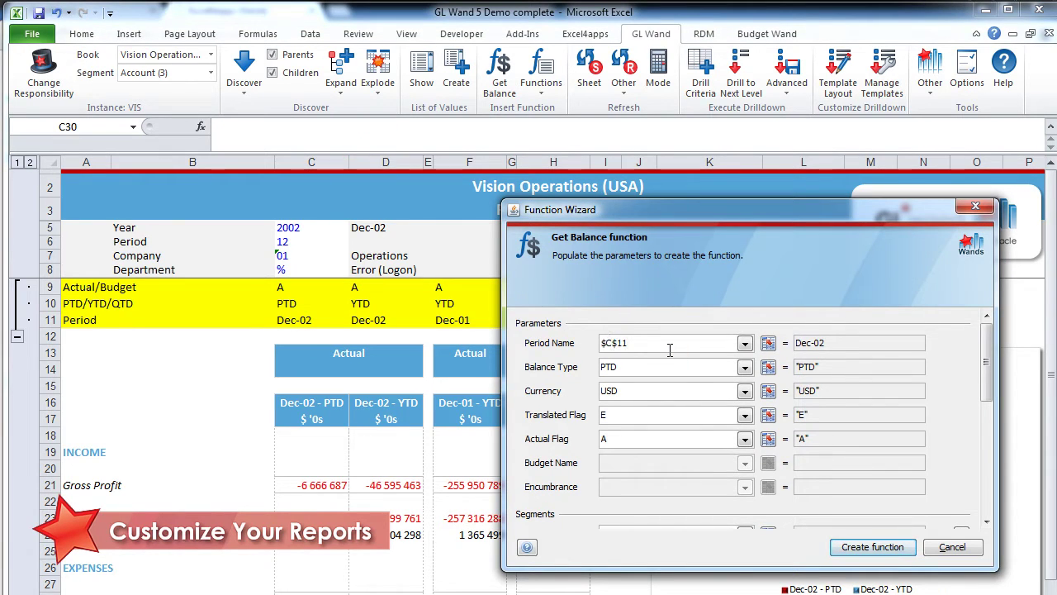
{"action": "left_click", "coordinate": [768, 367]}
{"action": "left_click", "coordinate": [311, 304]}
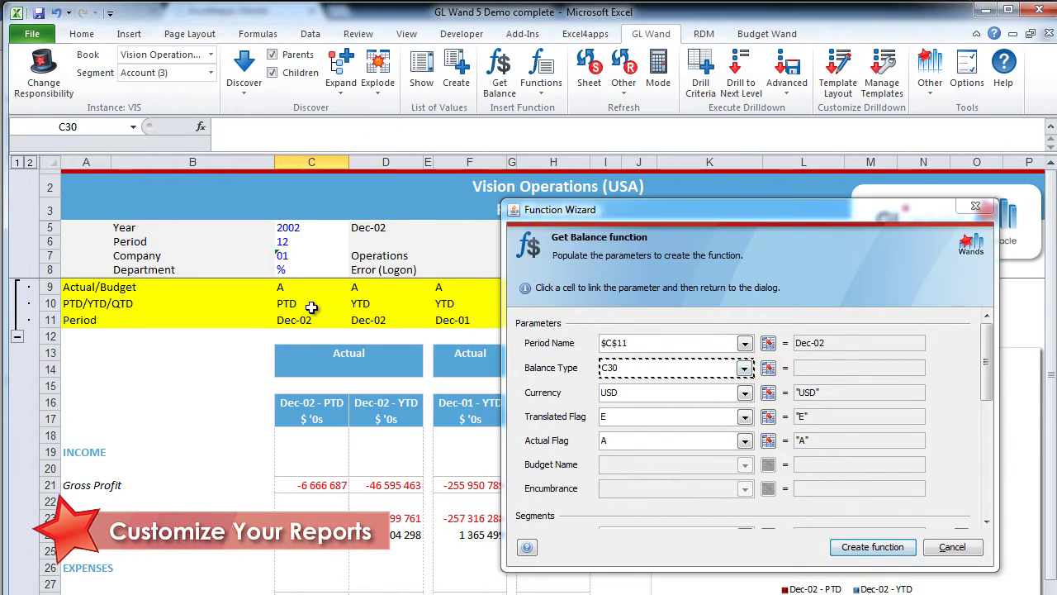
{"action": "left_click", "coordinate": [684, 369]}
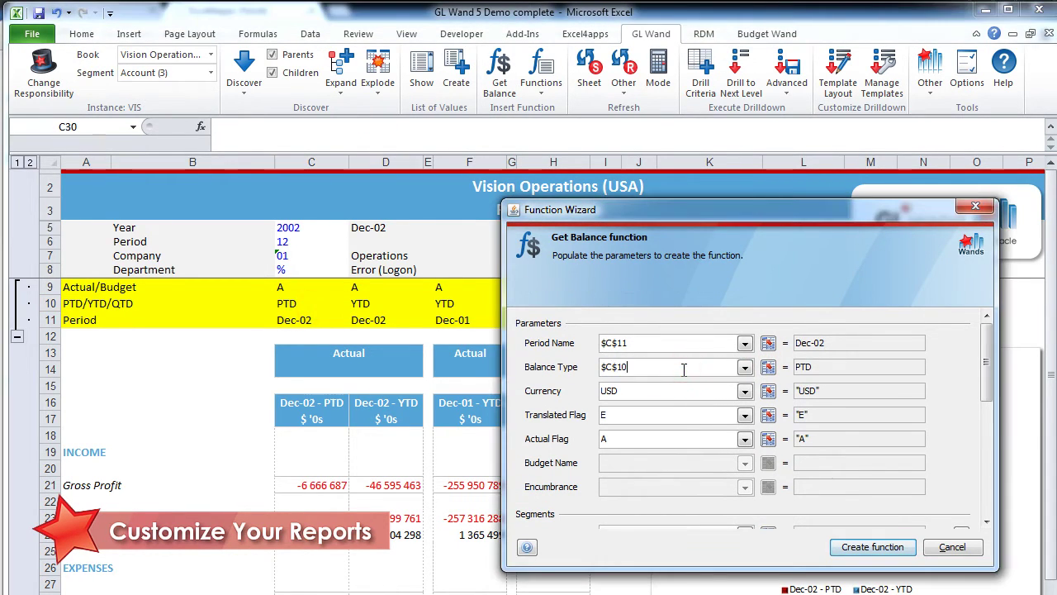
{"action": "left_click", "coordinate": [768, 439]}
{"action": "left_click", "coordinate": [285, 287]}
{"action": "left_click", "coordinate": [634, 435]}
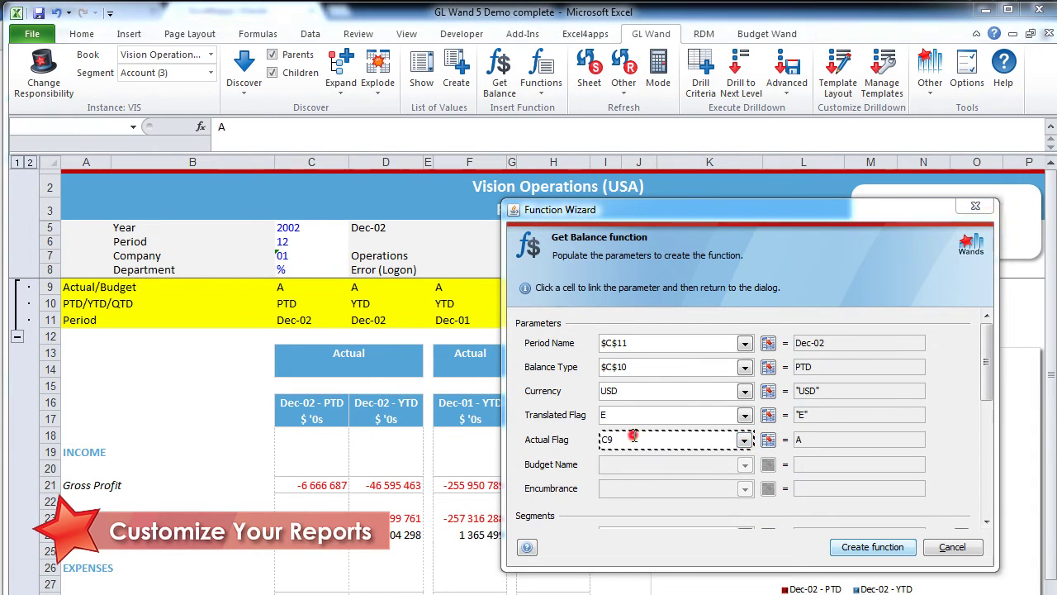
- Link the Company, Department and Account segments to cells C7, C8 and A30
{"action": "left_click", "coordinate": [987, 522]}
{"action": "left_click", "coordinate": [768, 376]}
{"action": "left_click", "coordinate": [299, 257]}
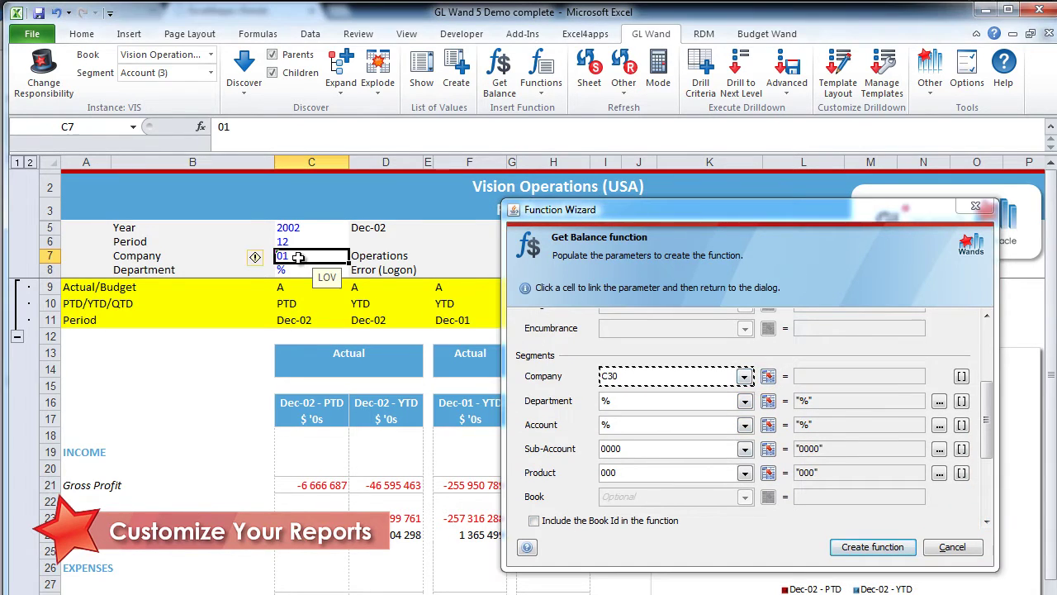
{"action": "left_click", "coordinate": [769, 400]}
{"action": "left_click", "coordinate": [302, 271]}
{"action": "left_click", "coordinate": [665, 399]}
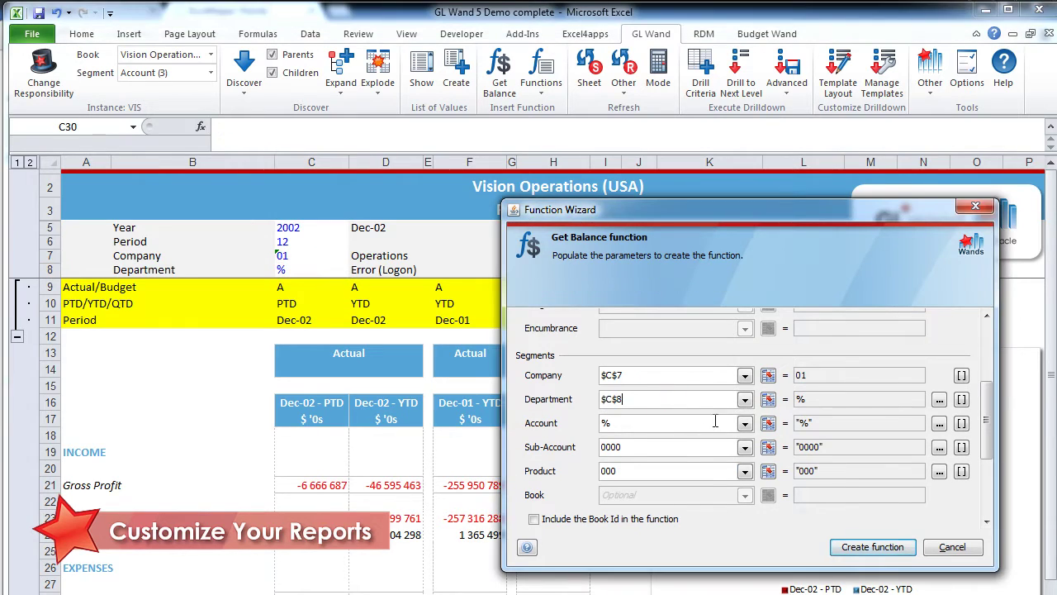
{"action": "left_click", "coordinate": [768, 423]}
{"action": "key", "text": "Left"}
{"action": "key", "text": "Left"}
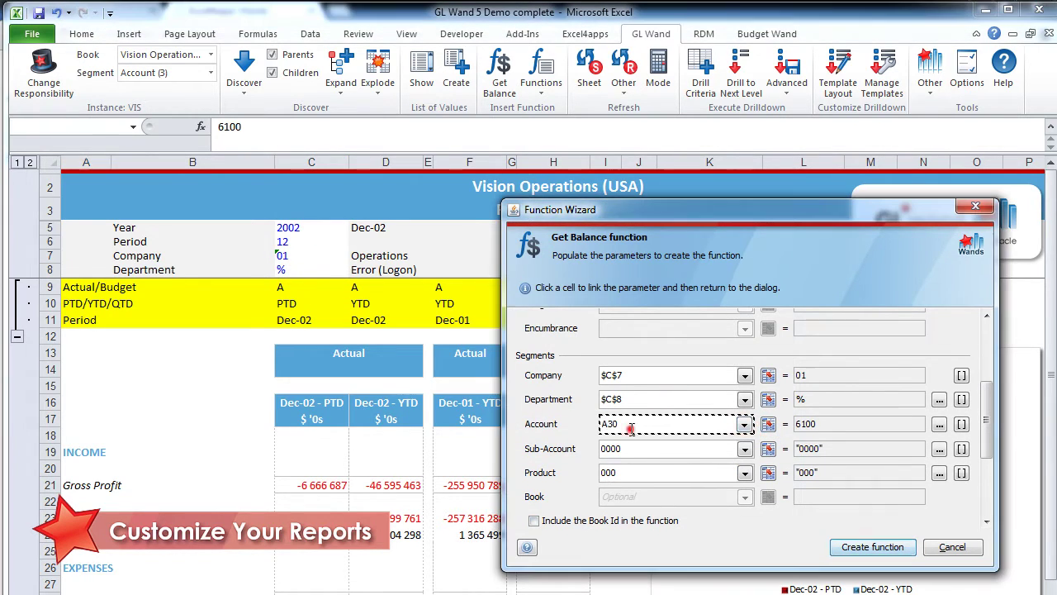
{"action": "left_click", "coordinate": [632, 423]}
- Set Sub-Account and Product to % and create the Get Balance formula in C30
{"action": "double_click", "coordinate": [630, 446]}
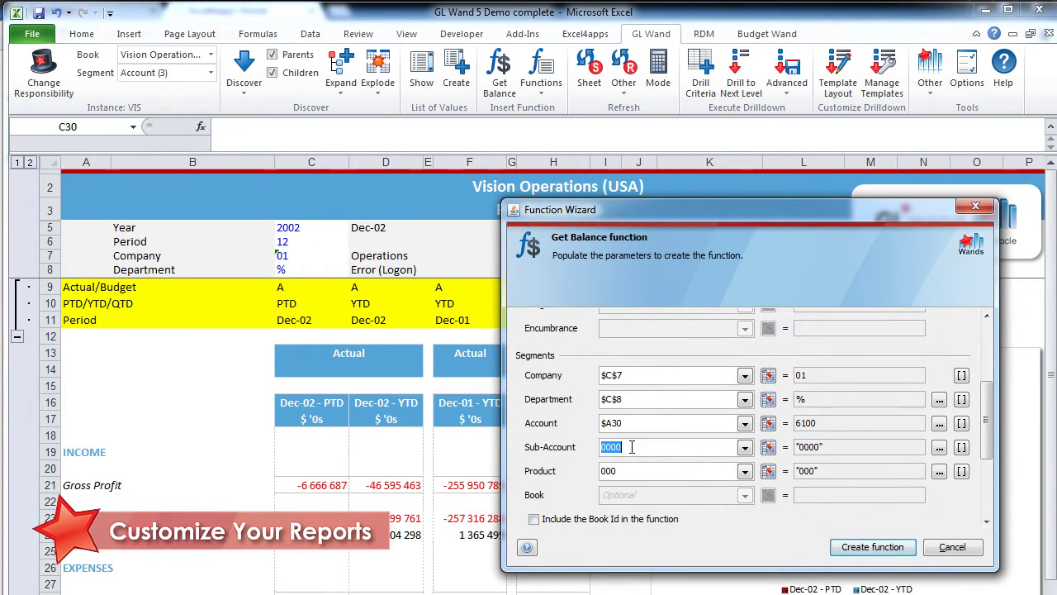
{"action": "type", "text": "%"}
{"action": "double_click", "coordinate": [627, 470]}
{"action": "type", "text": "%"}
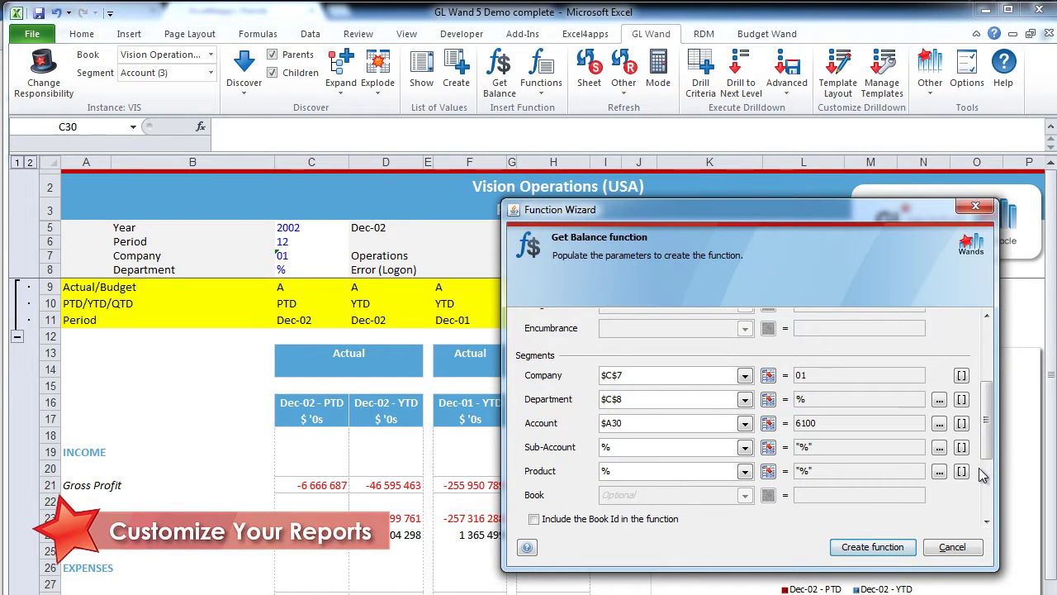
{"action": "left_click_drag", "start_coordinate": [986, 477], "coordinate": [997, 514]}
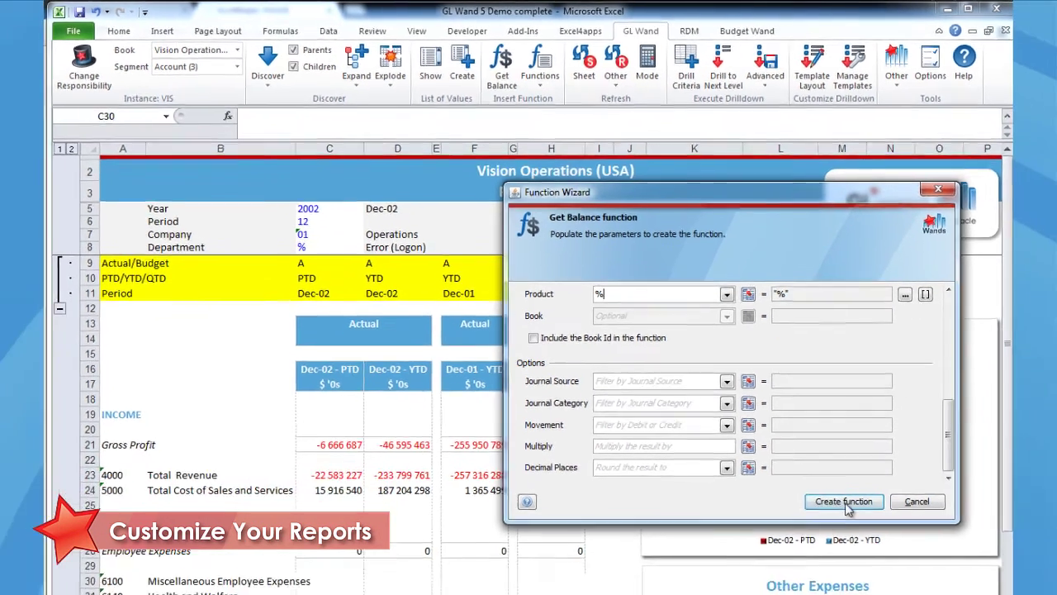
{"action": "left_click", "coordinate": [872, 547]}
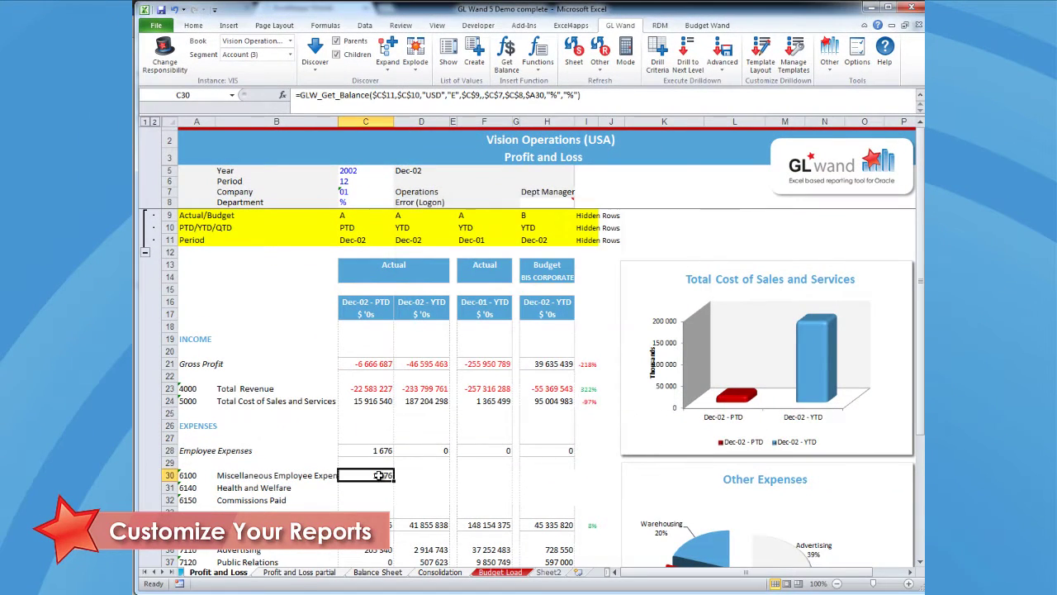
- Copy C30's balance formula into C30:D32 and F30:F32
{"action": "key", "text": "ctrl+c"}
{"action": "left_click_drag", "start_coordinate": [378, 475], "coordinate": [376, 498]}
{"action": "left_click_drag", "start_coordinate": [434, 470], "coordinate": [431, 498]}
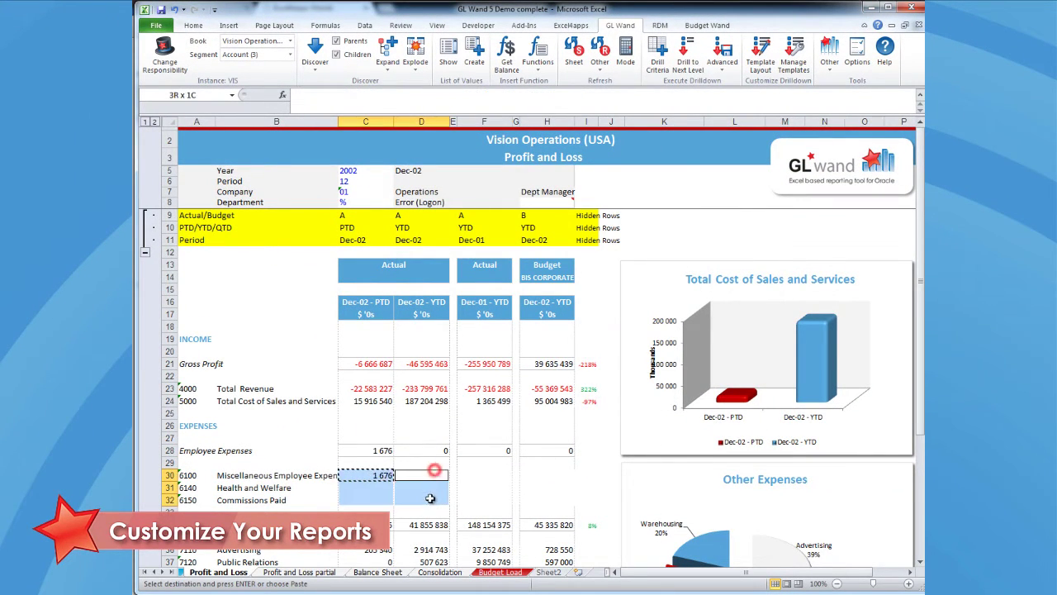
{"action": "left_click_drag", "start_coordinate": [484, 471], "coordinate": [481, 496]}
{"action": "key", "text": "ctrl+v"}
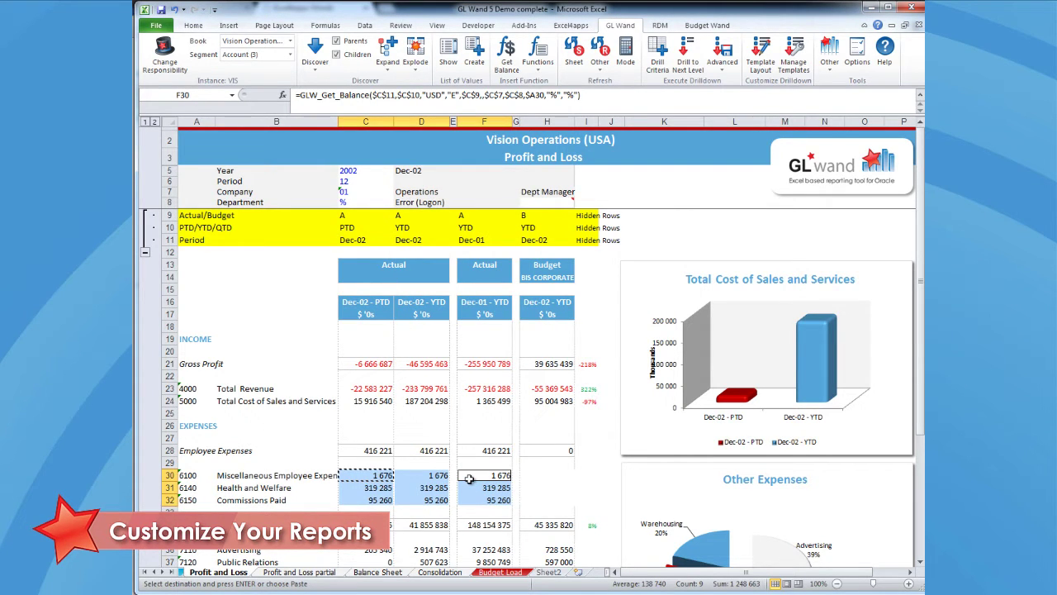
- Change the Department in C8 to 100 (Resources) and recalculate the report
{"action": "left_click", "coordinate": [362, 204]}
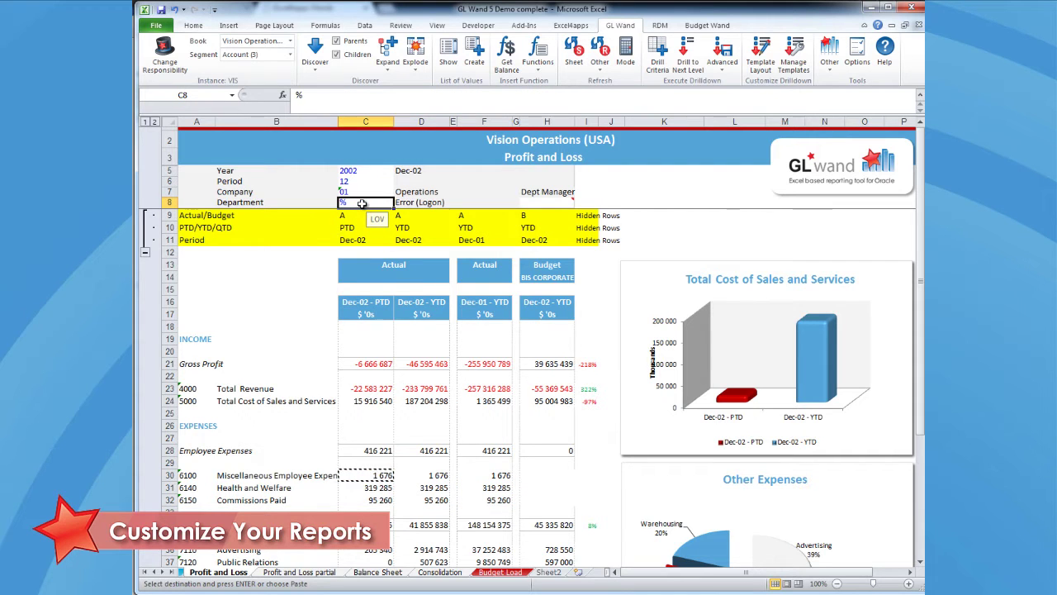
{"action": "type", "text": "100"}
{"action": "key", "text": "Return"}
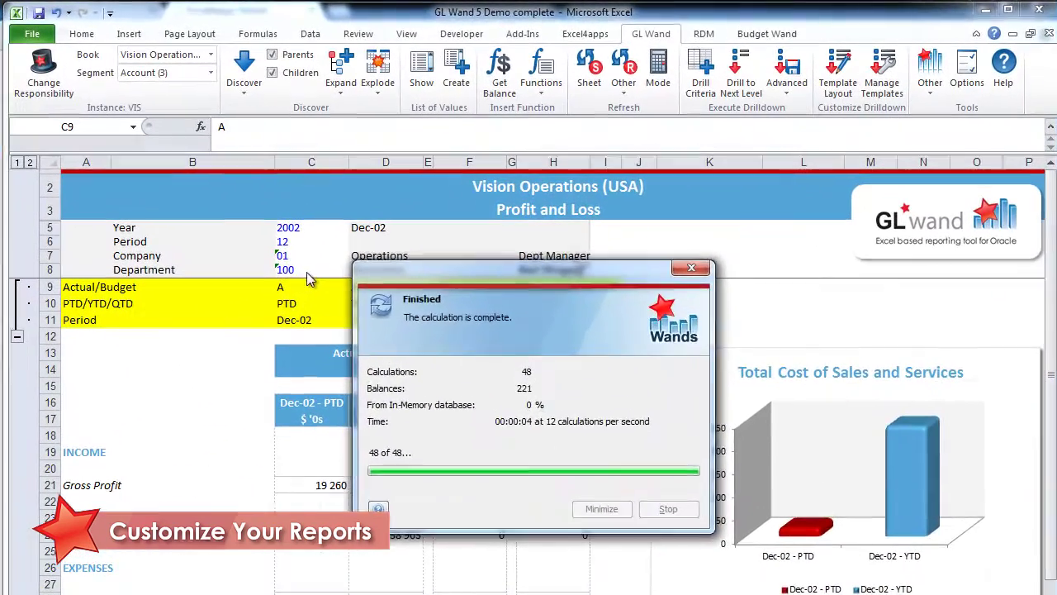
{"action": "left_click", "coordinate": [299, 269]}
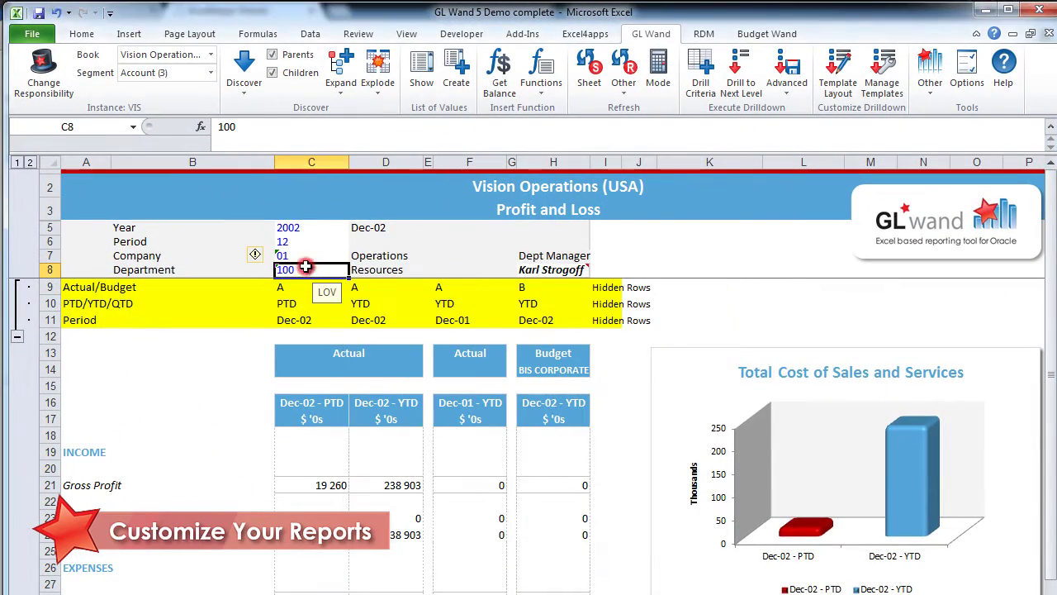
- Create a Department list of values for C8 and add the range 110–517
{"action": "left_click", "coordinate": [457, 79]}
{"action": "left_click", "coordinate": [506, 305]}
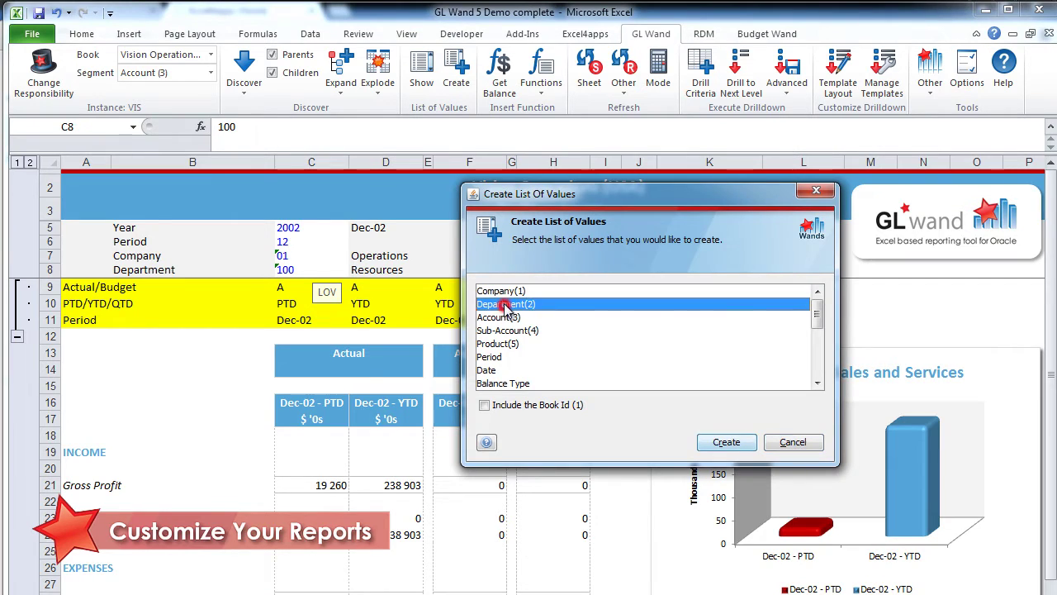
{"action": "left_click", "coordinate": [723, 445]}
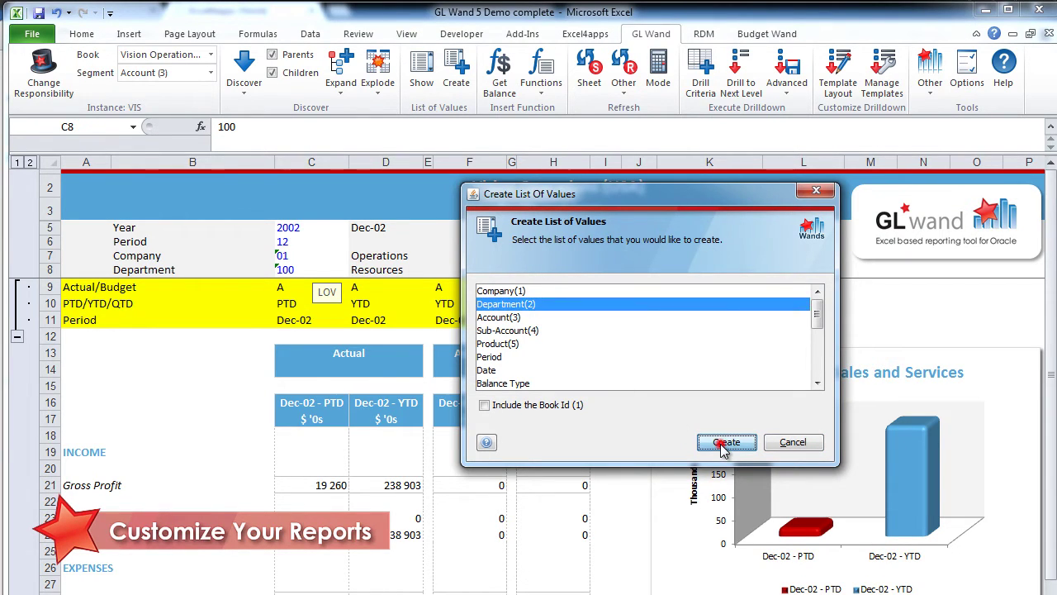
{"action": "left_click", "coordinate": [303, 270]}
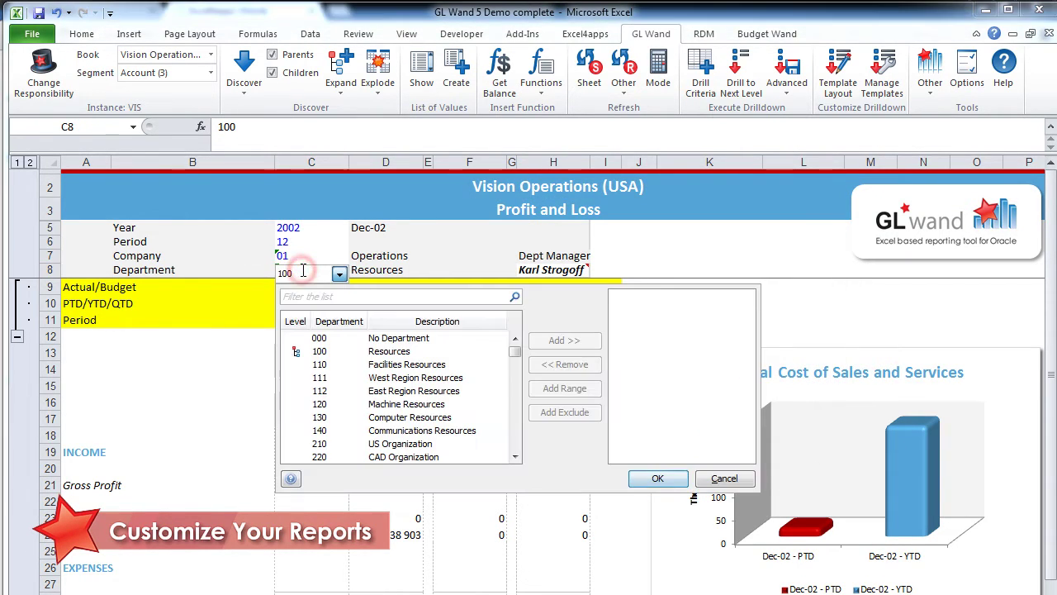
{"action": "double_click", "coordinate": [381, 365]}
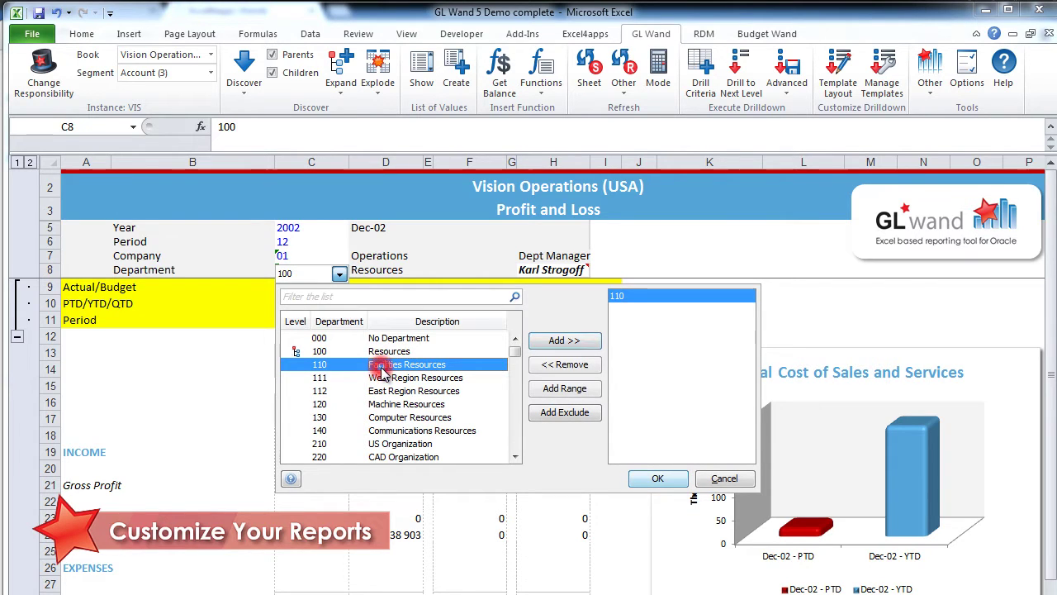
{"action": "left_click", "coordinate": [514, 444]}
{"action": "left_click", "coordinate": [514, 445]}
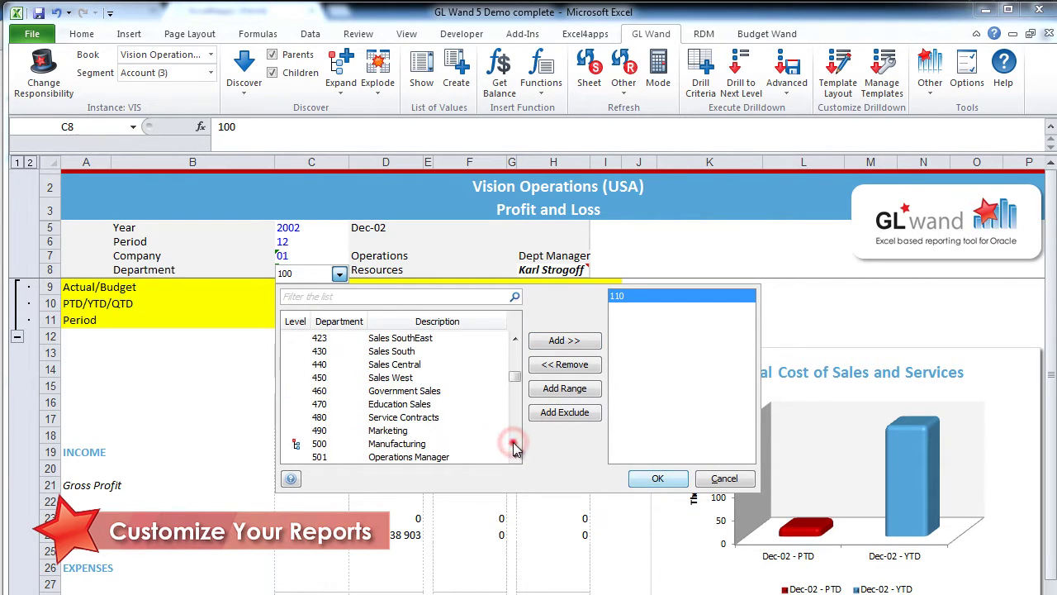
{"action": "left_click", "coordinate": [514, 444]}
{"action": "left_click", "coordinate": [418, 404]}
{"action": "left_click", "coordinate": [421, 419]}
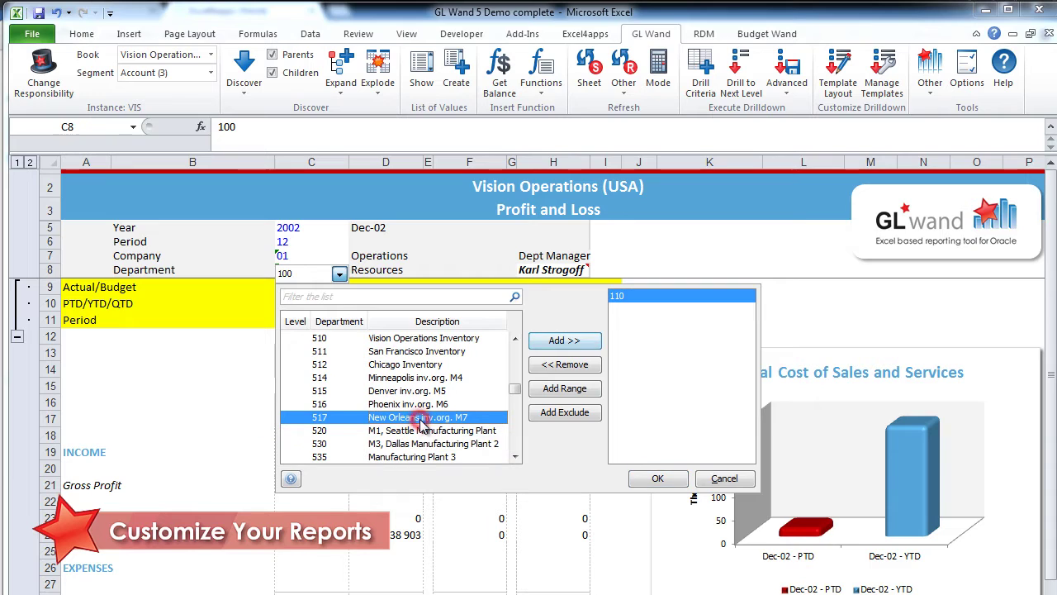
{"action": "left_click", "coordinate": [681, 298]}
- Exclude departments 420, 421 and 422 and apply the selection to the report
{"action": "left_click", "coordinate": [513, 364]}
{"action": "left_click", "coordinate": [514, 364]}
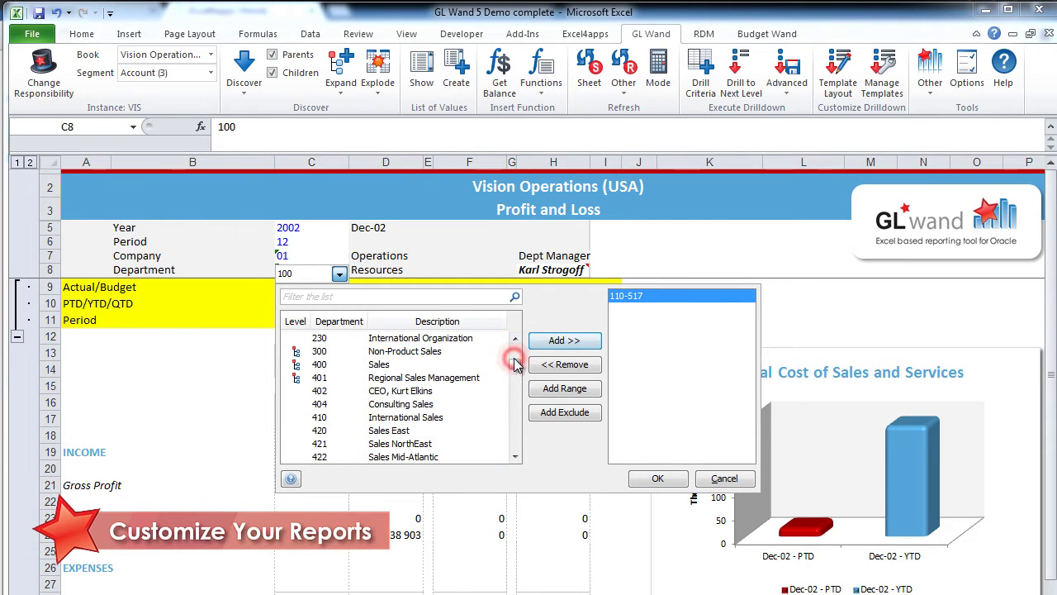
{"action": "left_click", "coordinate": [382, 431]}
{"action": "left_click", "coordinate": [417, 457], "text": "shift"}
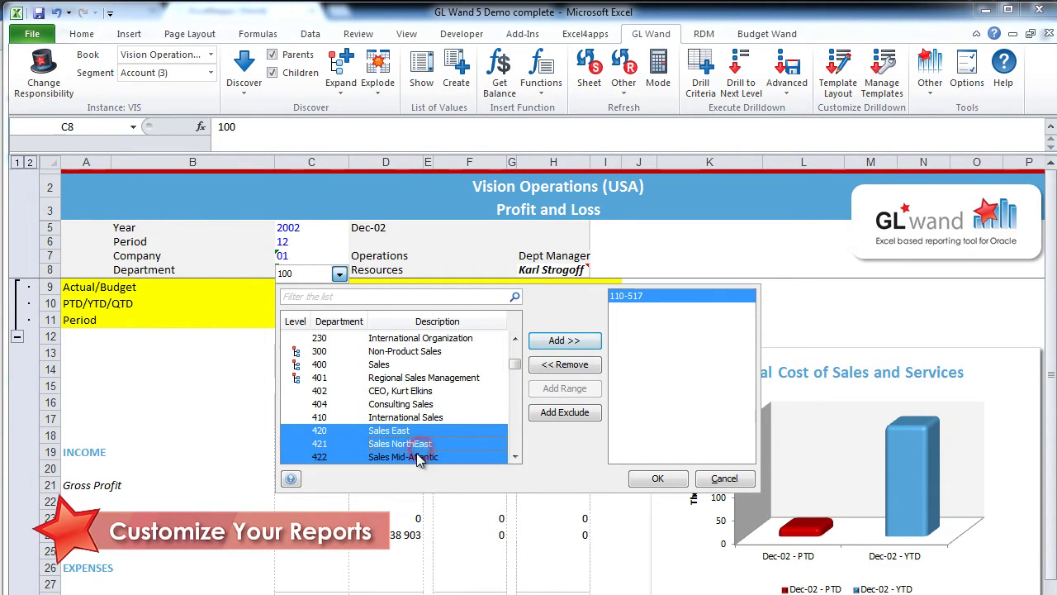
{"action": "left_click", "coordinate": [515, 456]}
{"action": "left_click", "coordinate": [515, 456]}
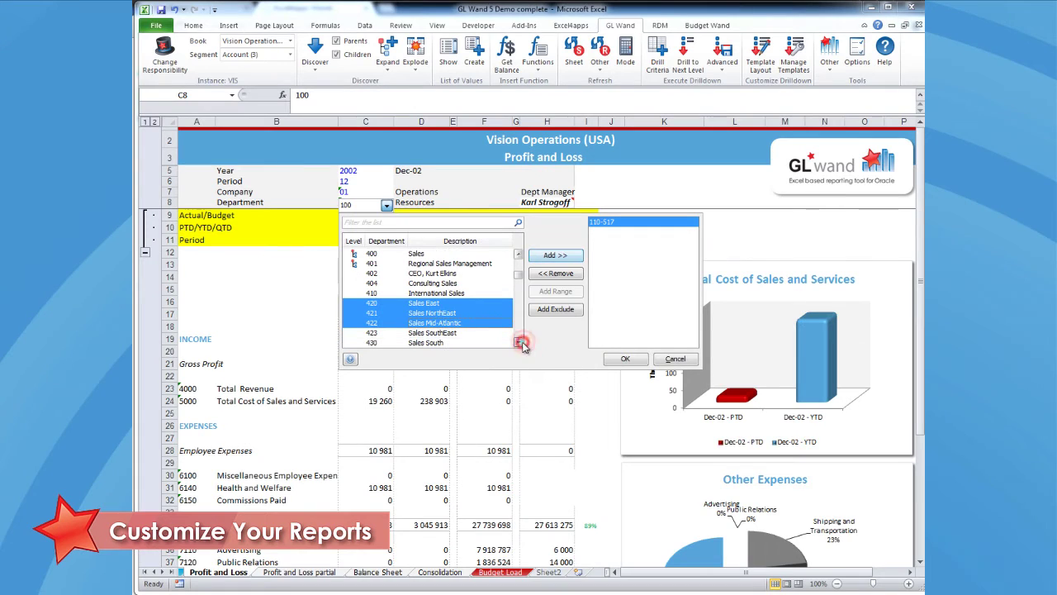
{"action": "left_click", "coordinate": [555, 311]}
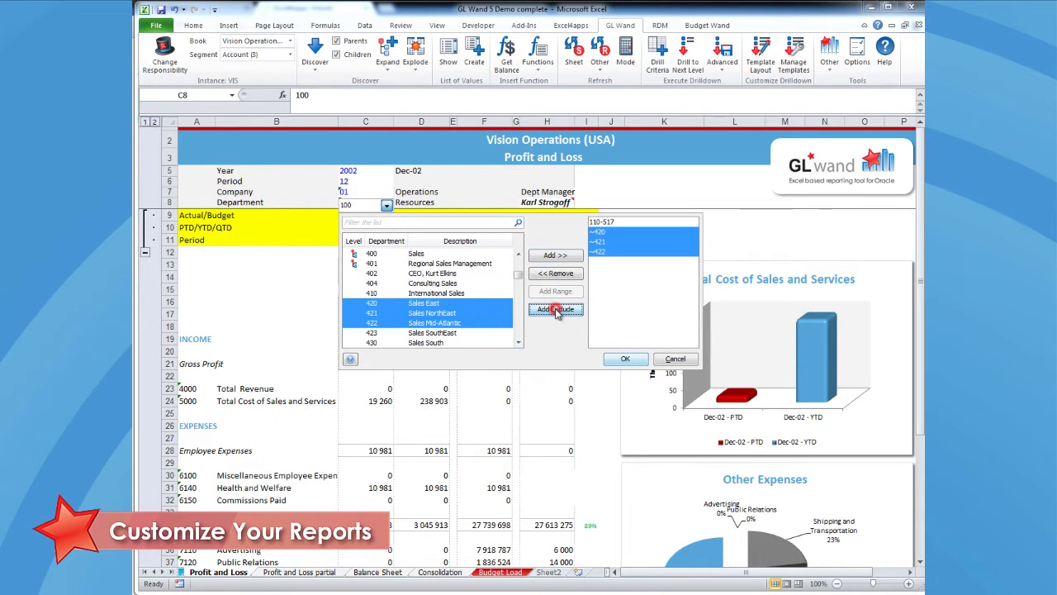
{"action": "left_click", "coordinate": [624, 361]}
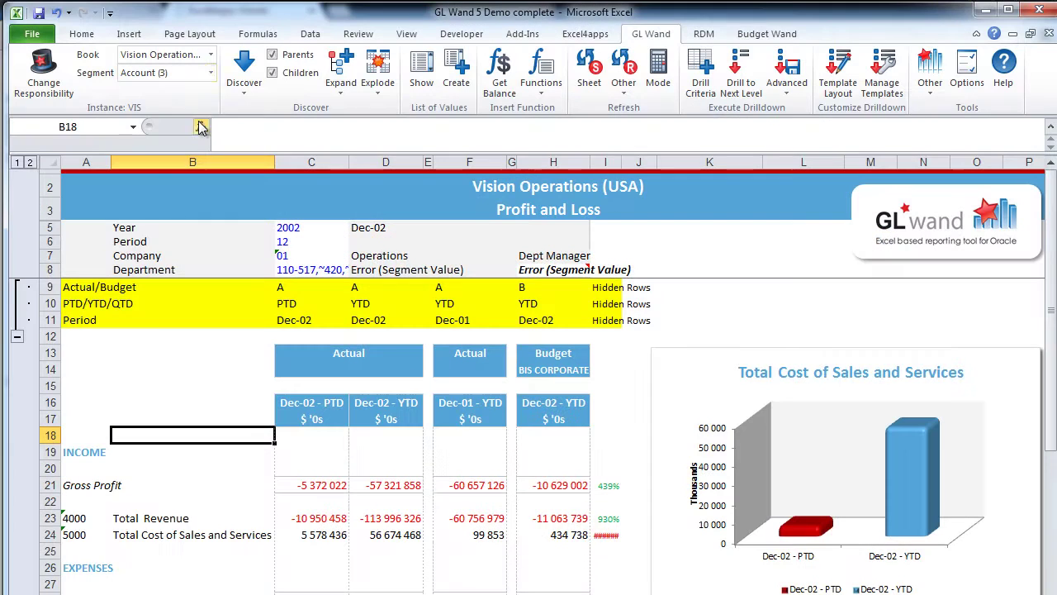
- Browse the GL Wand segment, value-discovery and expand menus without choosing anything
{"action": "left_click", "coordinate": [212, 74]}
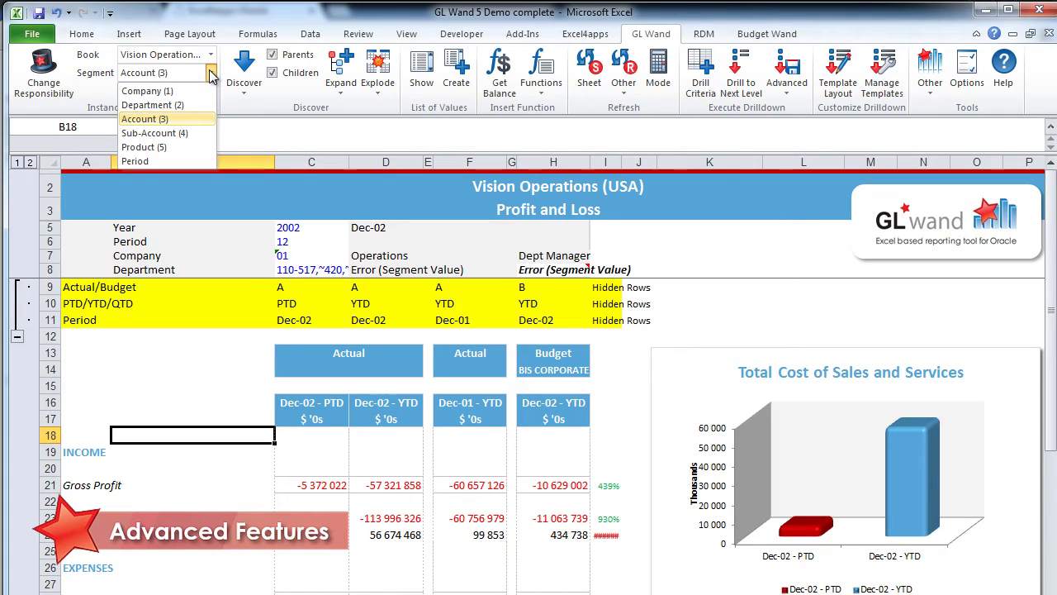
{"action": "left_click", "coordinate": [244, 93]}
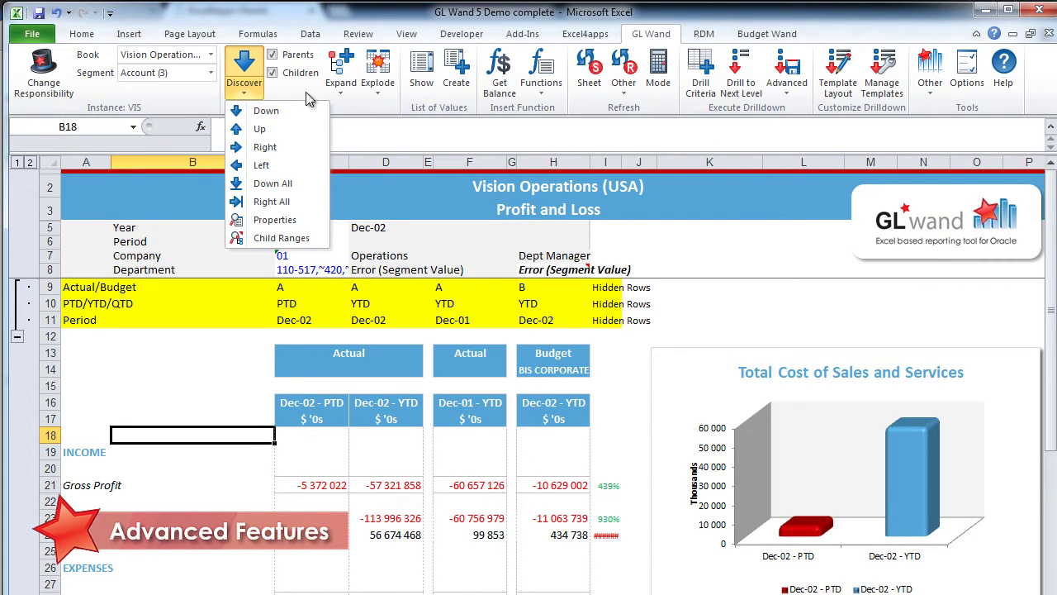
{"action": "left_click", "coordinate": [343, 94]}
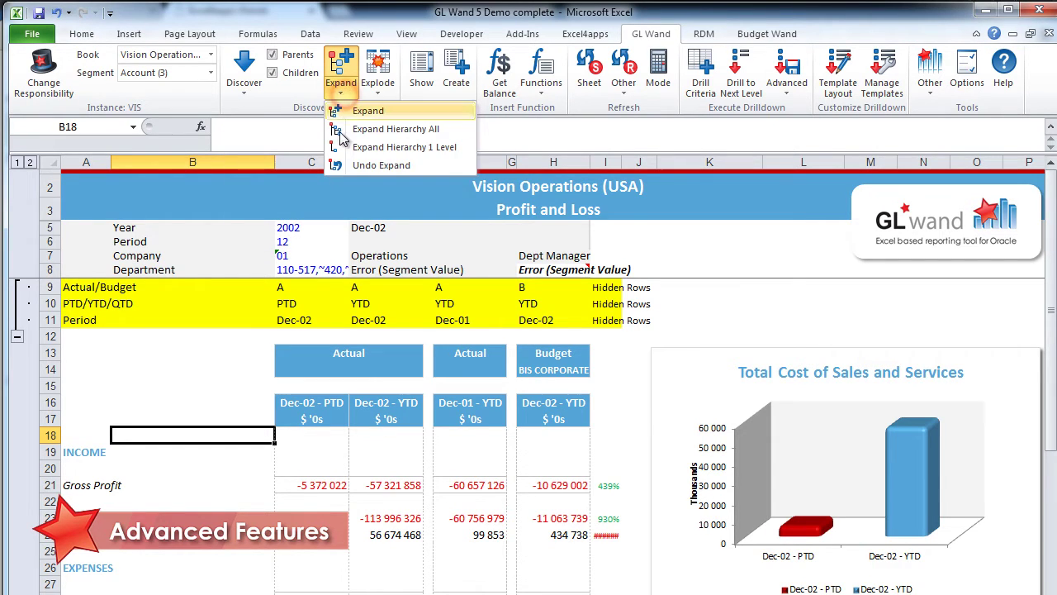
{"action": "key", "text": "Escape"}
- Expand rows A23:H24 so Total Revenue 4000 lists child accounts from 4110 Hardware
{"action": "left_click_drag", "start_coordinate": [89, 518], "coordinate": [571, 520]}
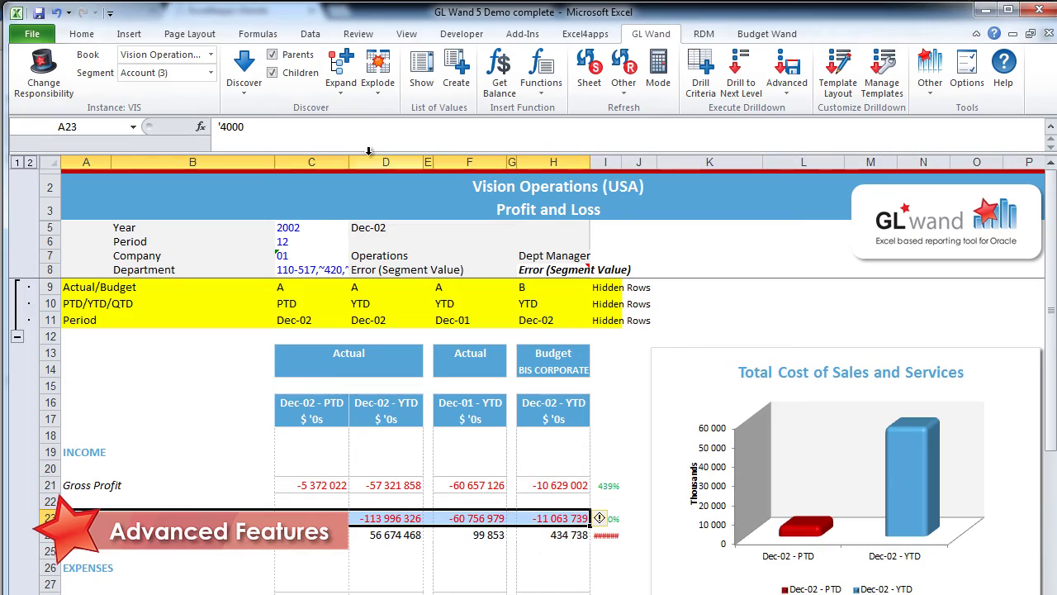
{"action": "left_click", "coordinate": [342, 90]}
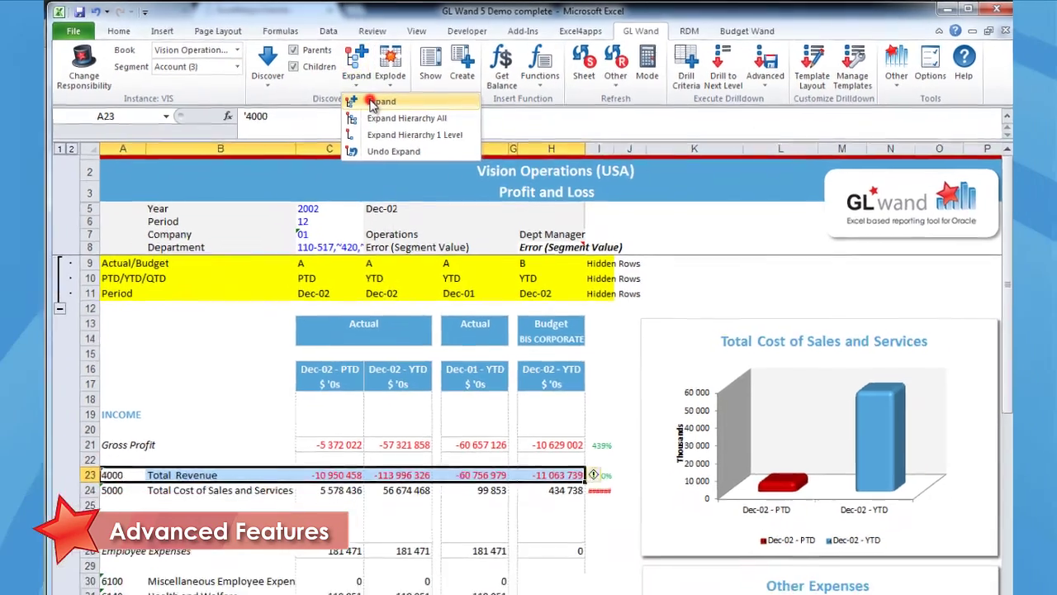
{"action": "left_click", "coordinate": [363, 113]}
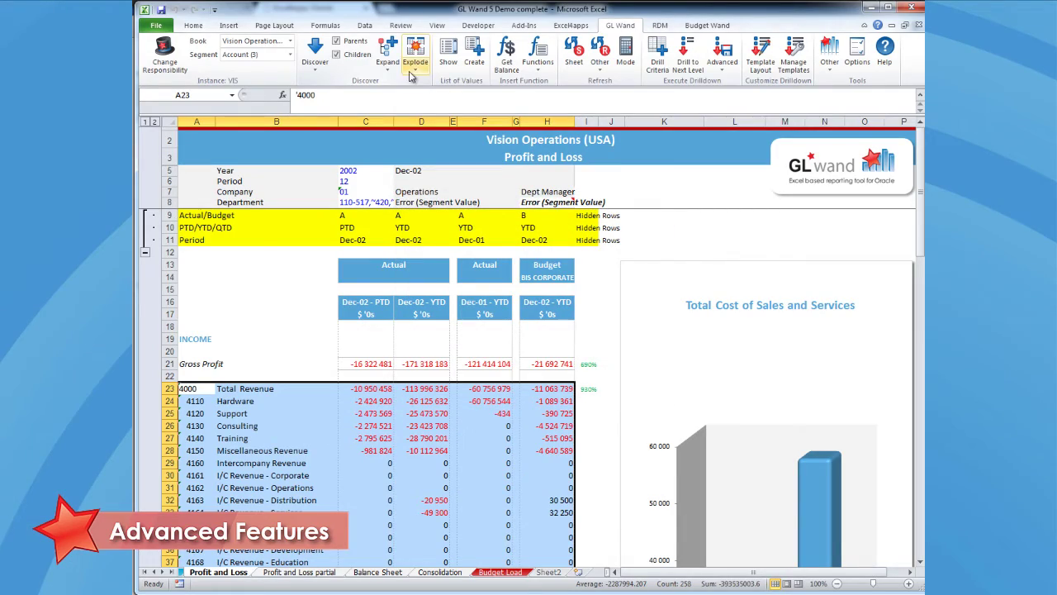
- Review the Explode options, cancel a new list of values, then show the GL Wand functions list
{"action": "left_click", "coordinate": [410, 73]}
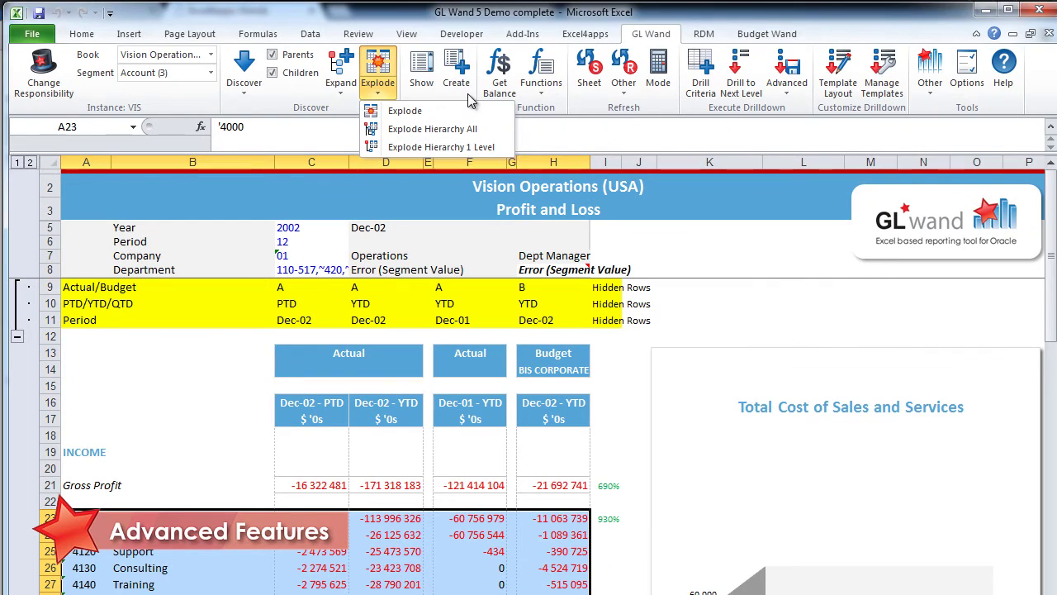
{"action": "left_click", "coordinate": [455, 76]}
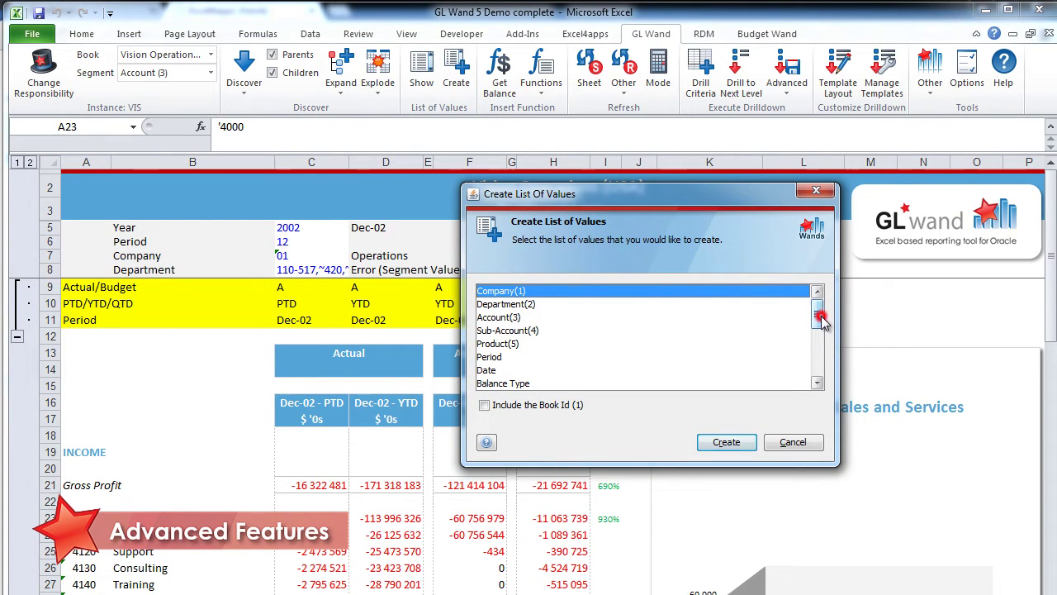
{"action": "left_click_drag", "start_coordinate": [821, 320], "coordinate": [822, 389]}
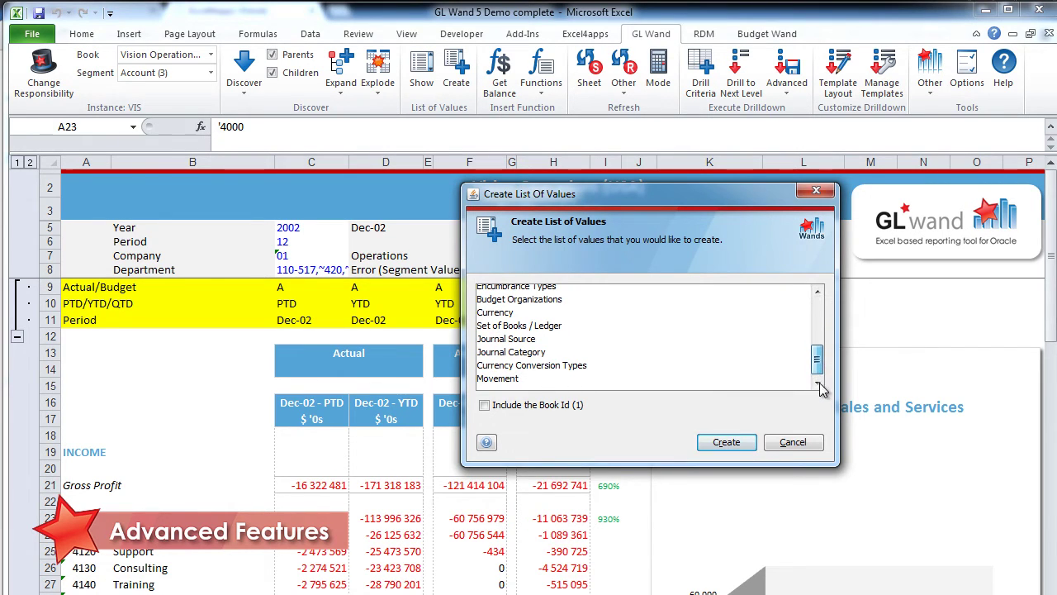
{"action": "left_click", "coordinate": [793, 442]}
{"action": "left_click", "coordinate": [543, 91]}
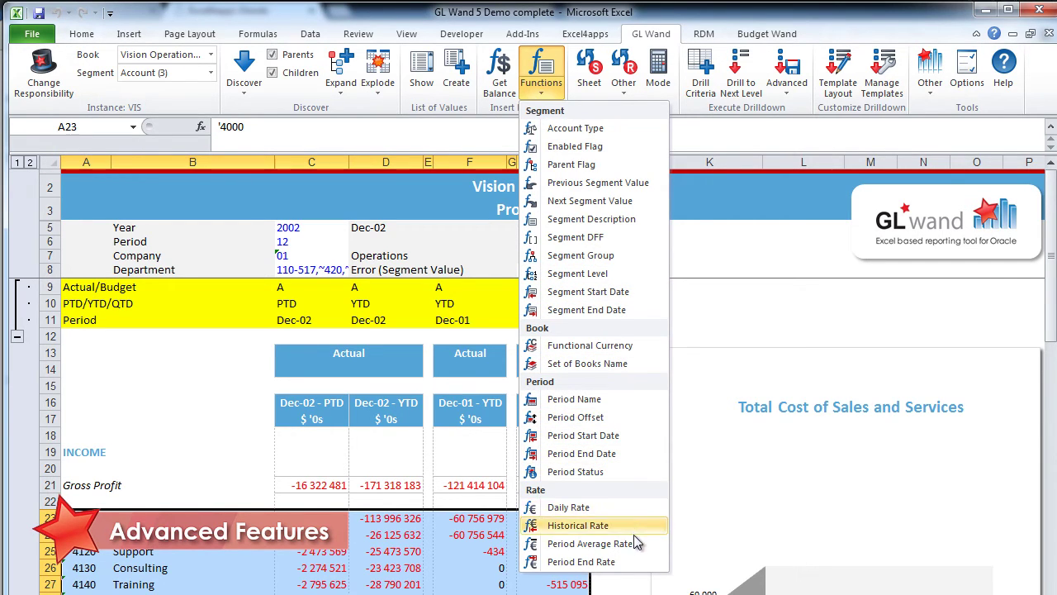
- Close Functions, glance at Refresh Other choices, then show the Advanced drilldown options
{"action": "left_click", "coordinate": [621, 78]}
{"action": "left_click", "coordinate": [624, 89]}
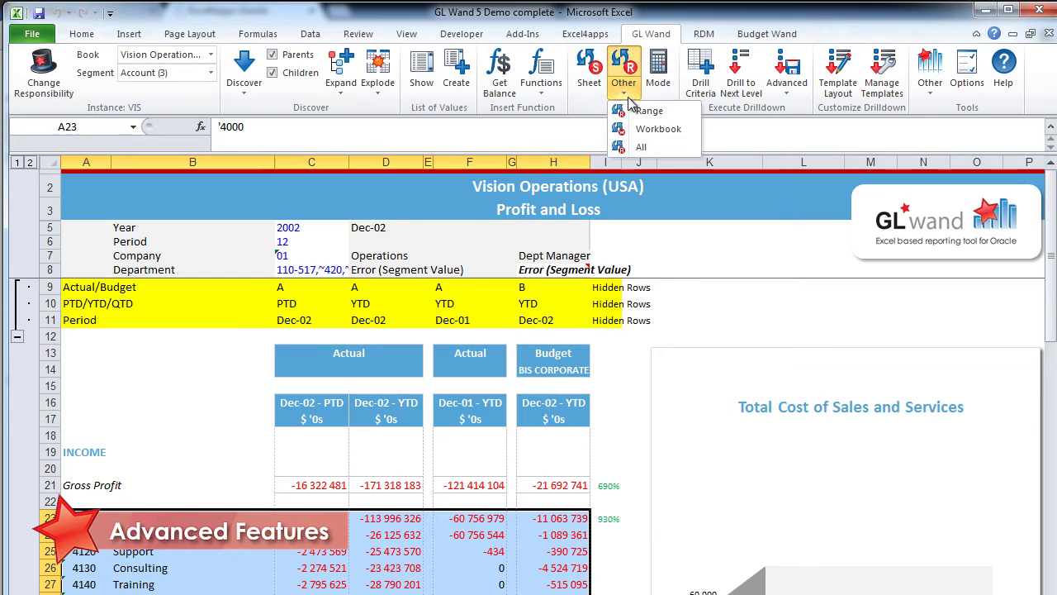
{"action": "left_click", "coordinate": [718, 113]}
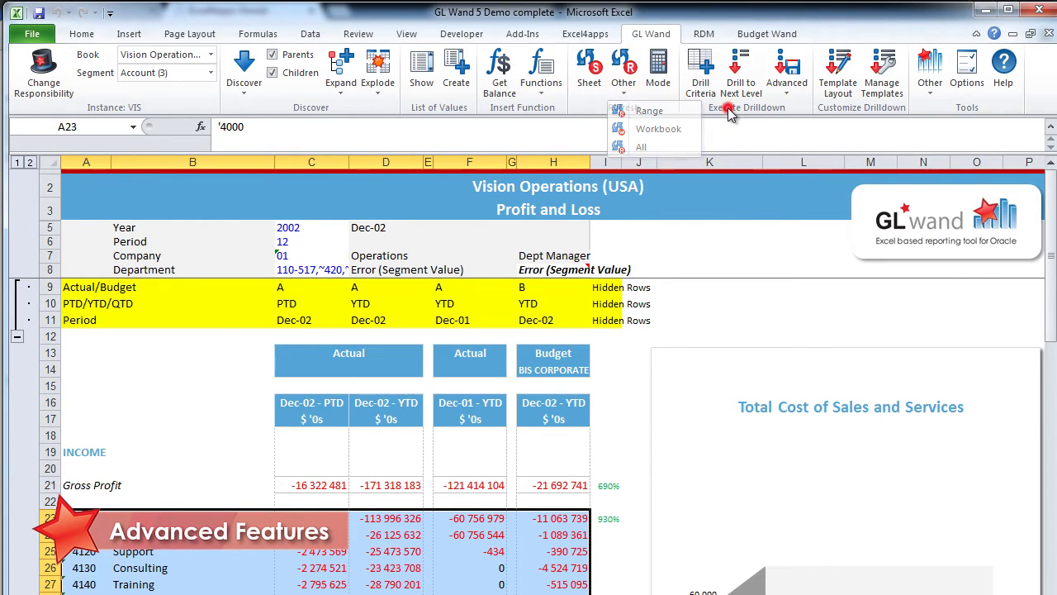
{"action": "left_click", "coordinate": [789, 102]}
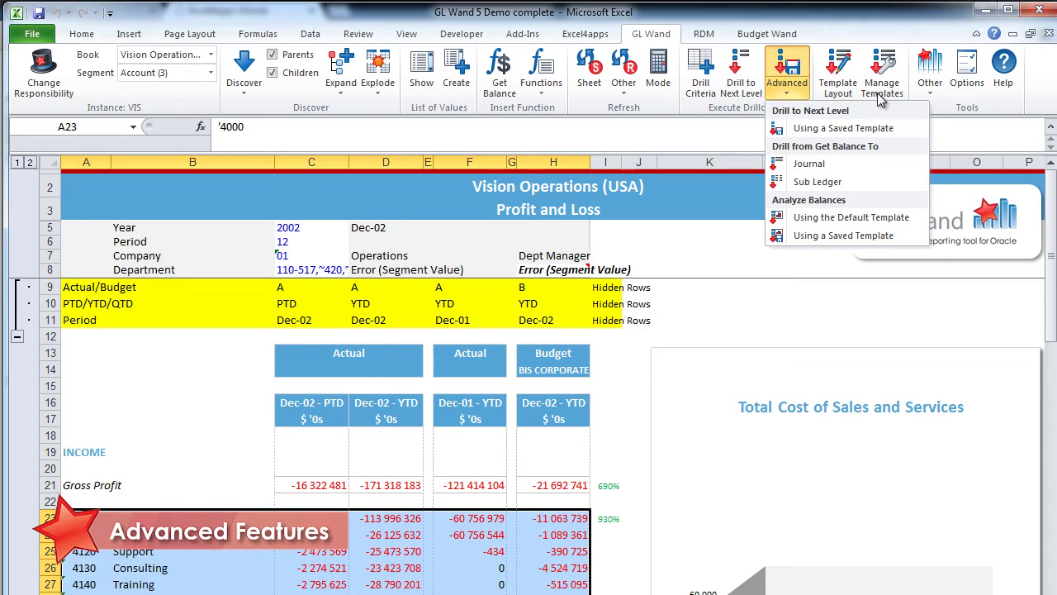
{"action": "left_click", "coordinate": [932, 98]}
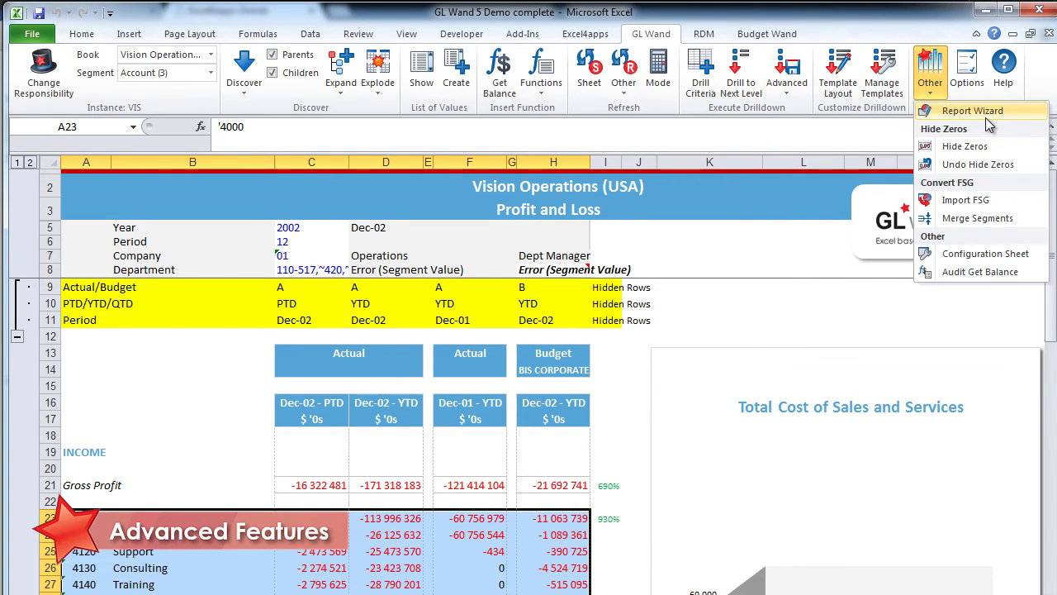
{"action": "left_click", "coordinate": [985, 200]}
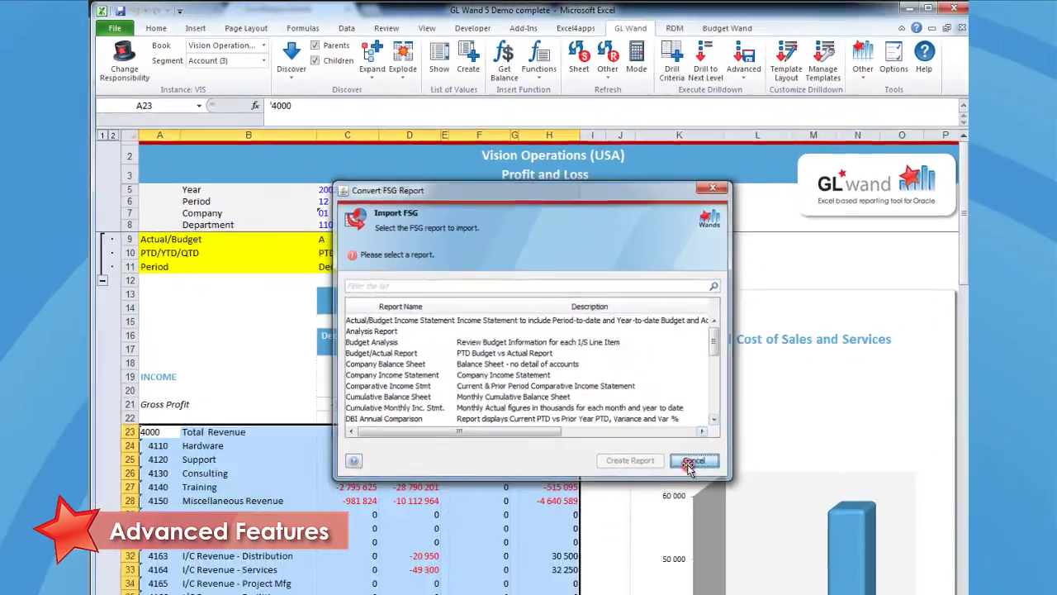
- Cancel the FSG report import and open the GL Wand Options preferences
{"action": "left_click", "coordinate": [729, 554]}
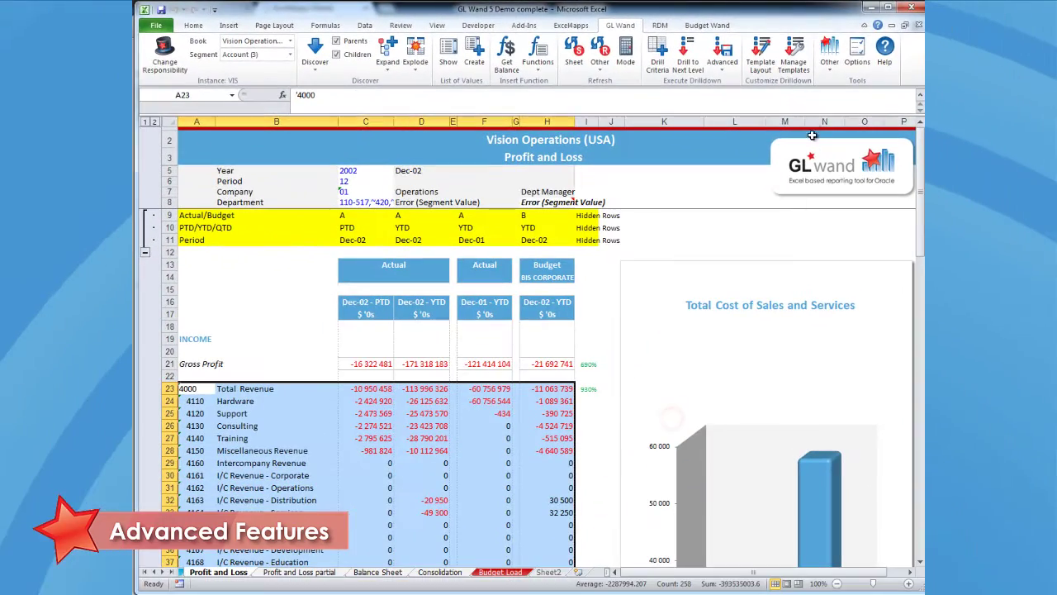
{"action": "left_click", "coordinate": [858, 65]}
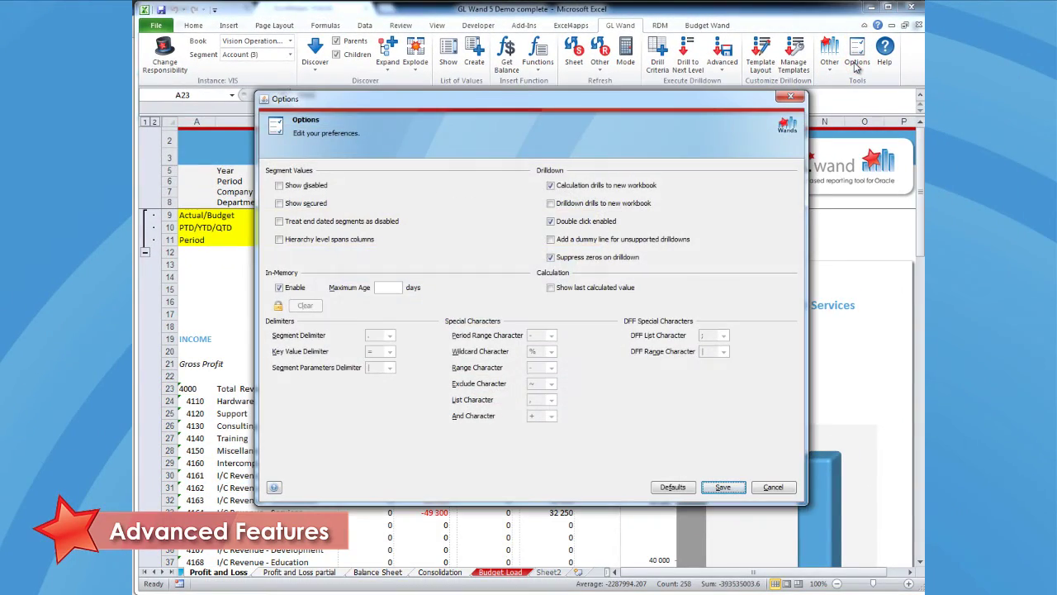